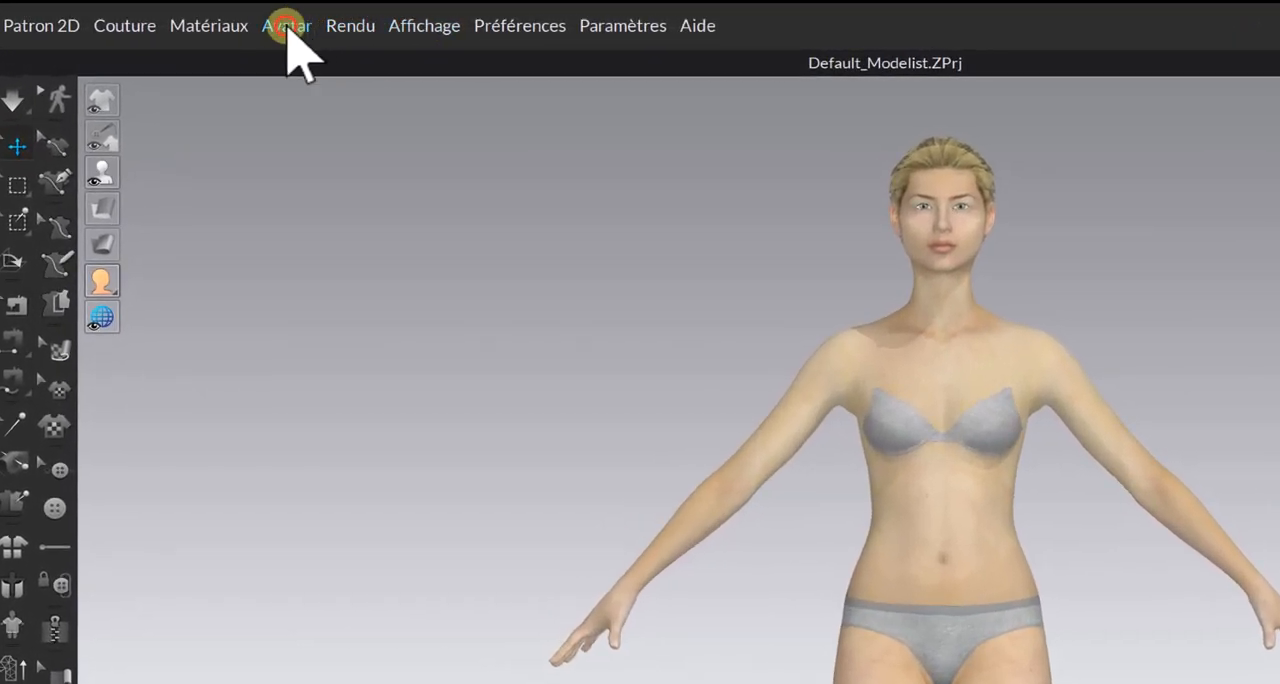
Open the Avatar Editor, narrow its window and place it beside the avatar so the body stays in view.
left_click(287, 30)
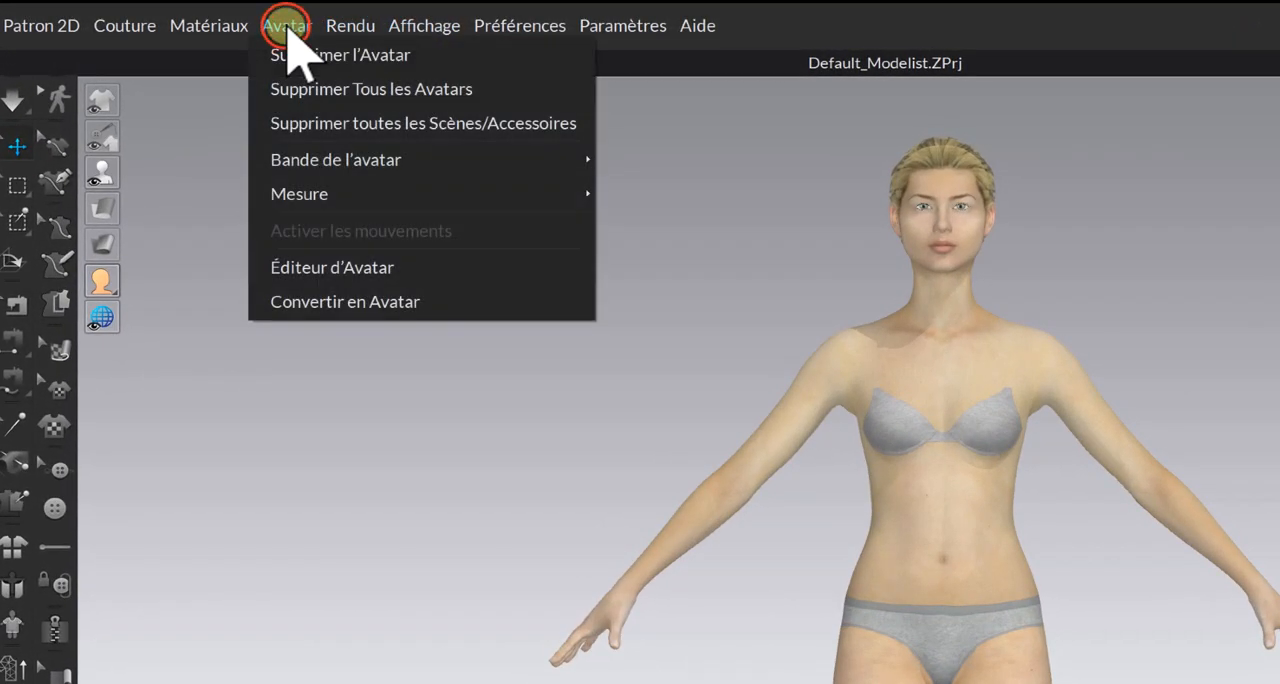
left_click(356, 267)
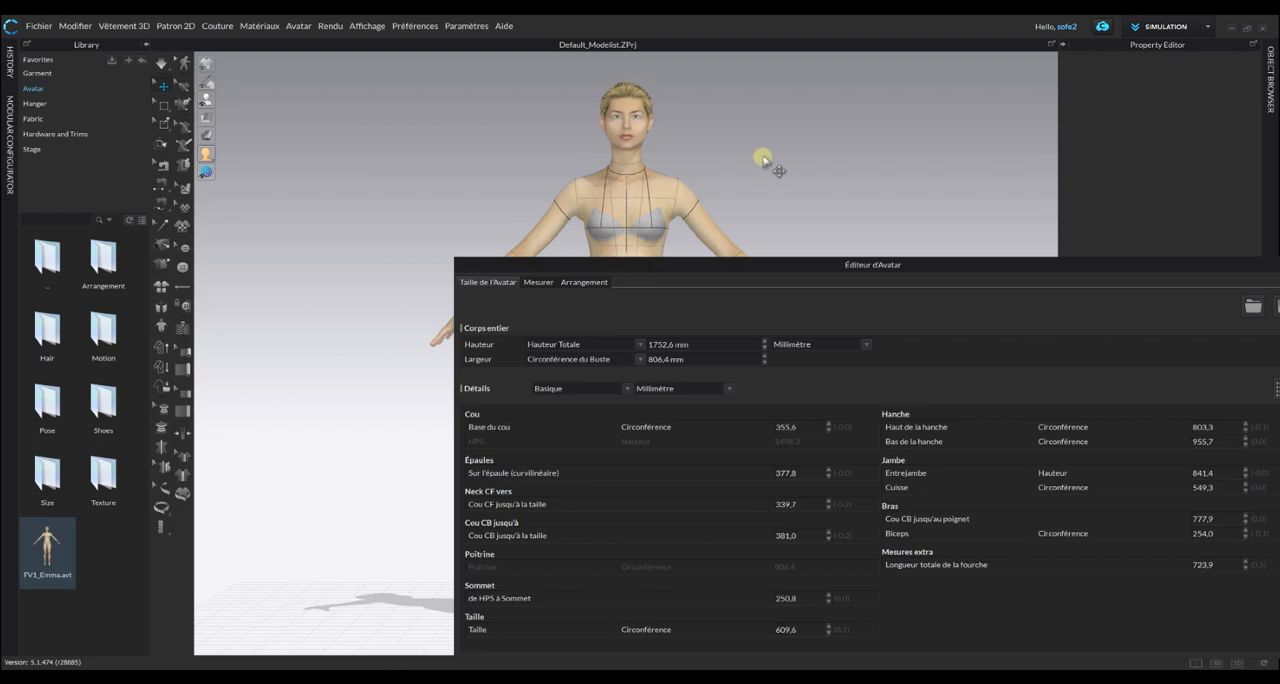
left_click_drag(992, 263, 775, 124)
left_click_drag(1085, 506, 684, 446)
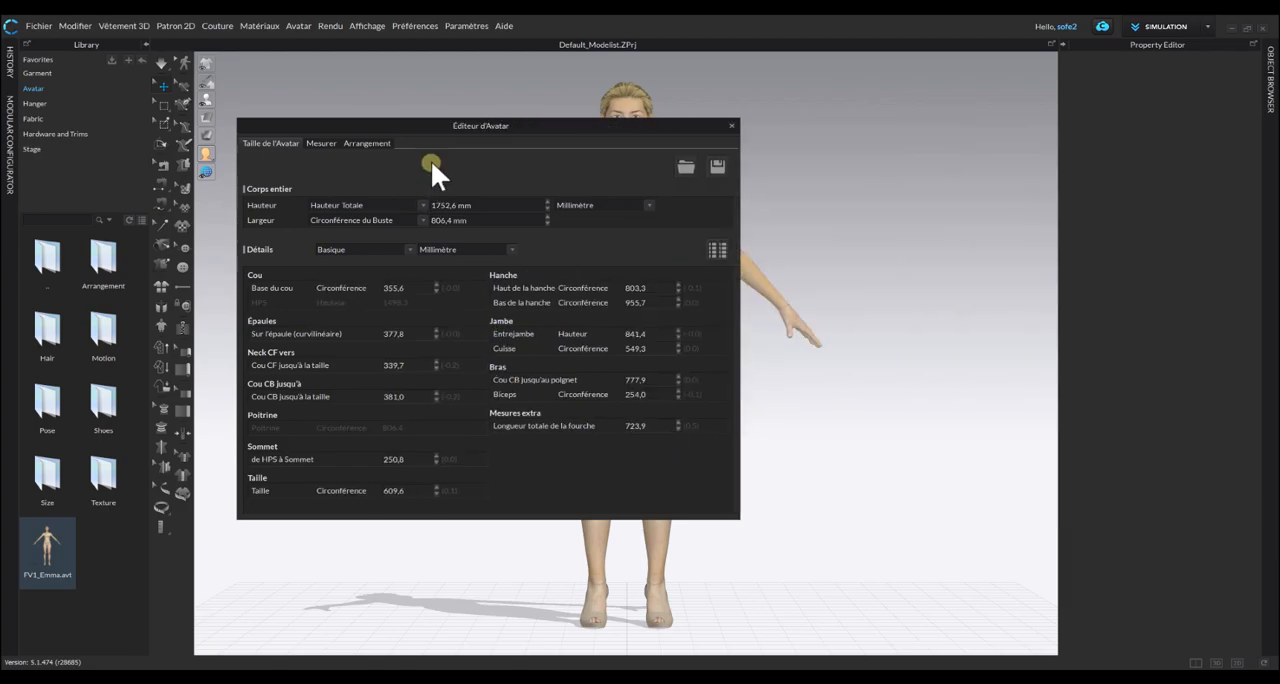
left_click_drag(472, 124, 976, 116)
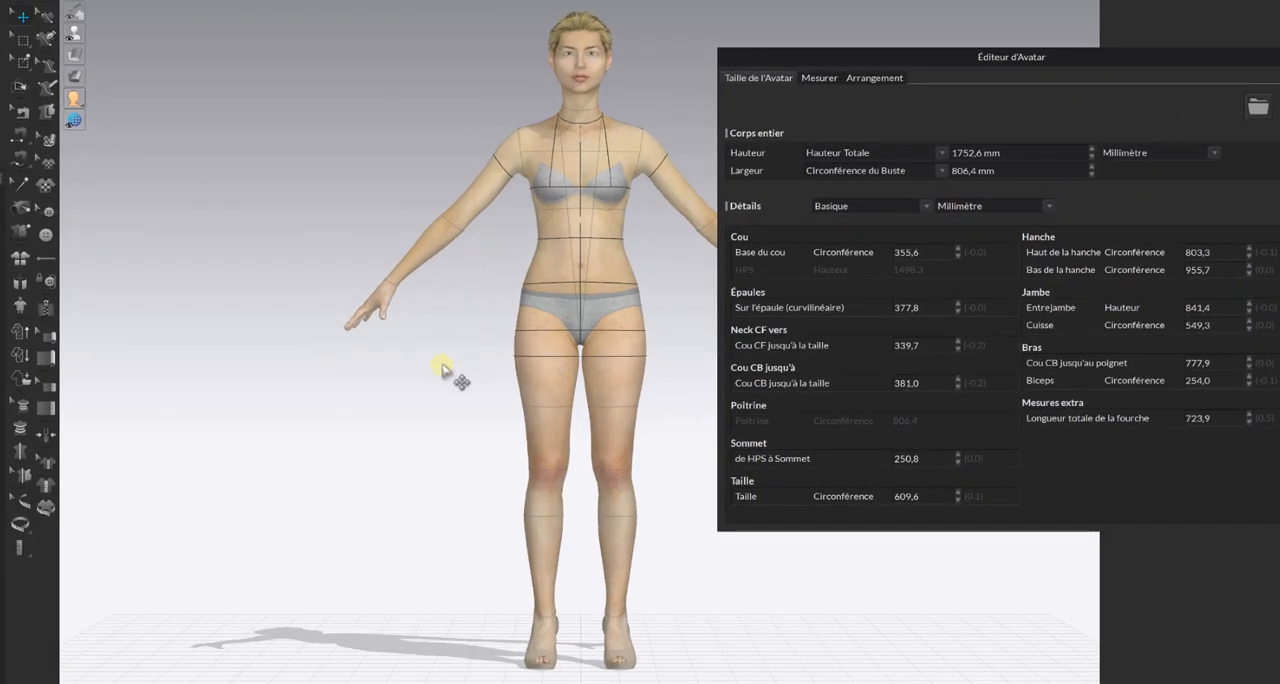
scroll(506, 290, "down", 1)
middle_click_drag(480, 283, 313, 345)
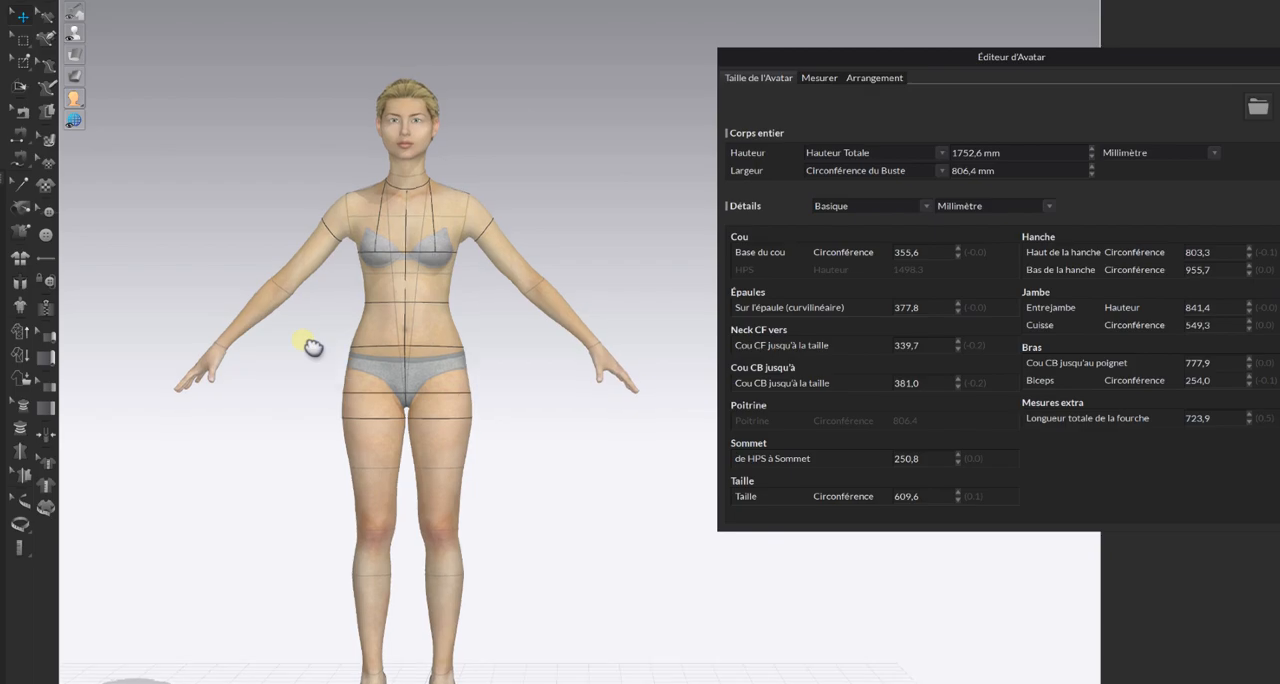
scroll(309, 338, "down", 2)
scroll(310, 338, "up", 2)
scroll(310, 338, "up", 3)
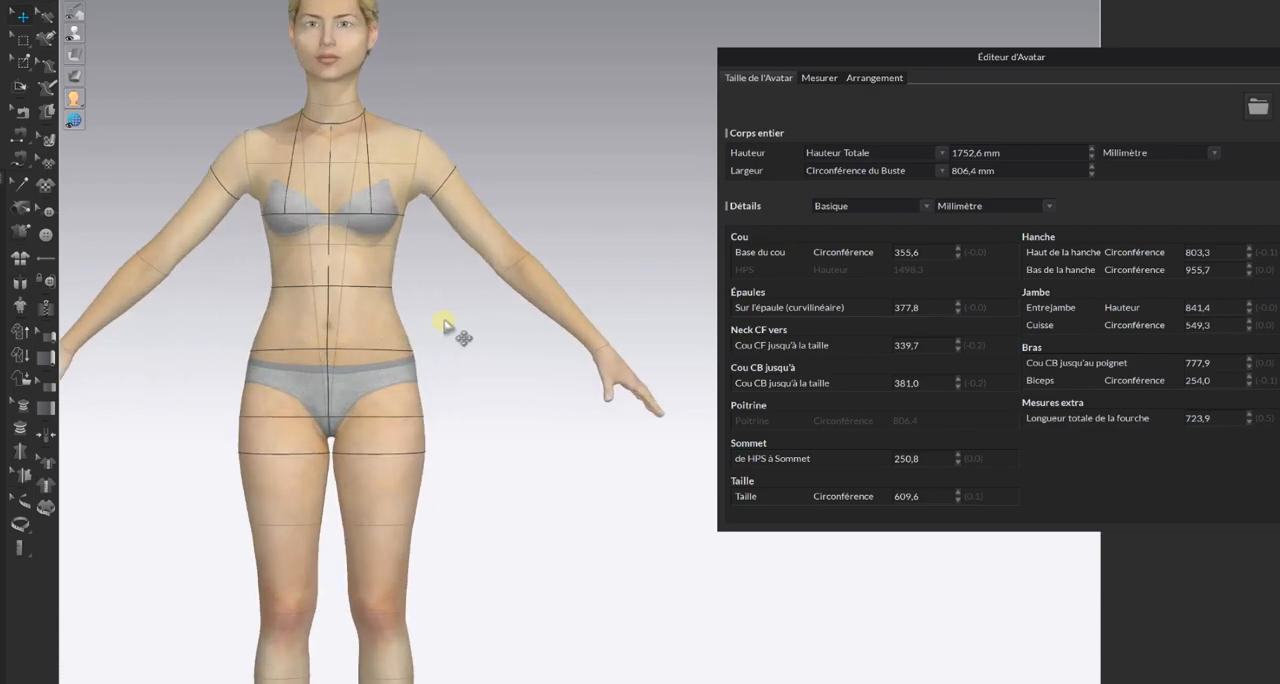
middle_click_drag(444, 323, 534, 389)
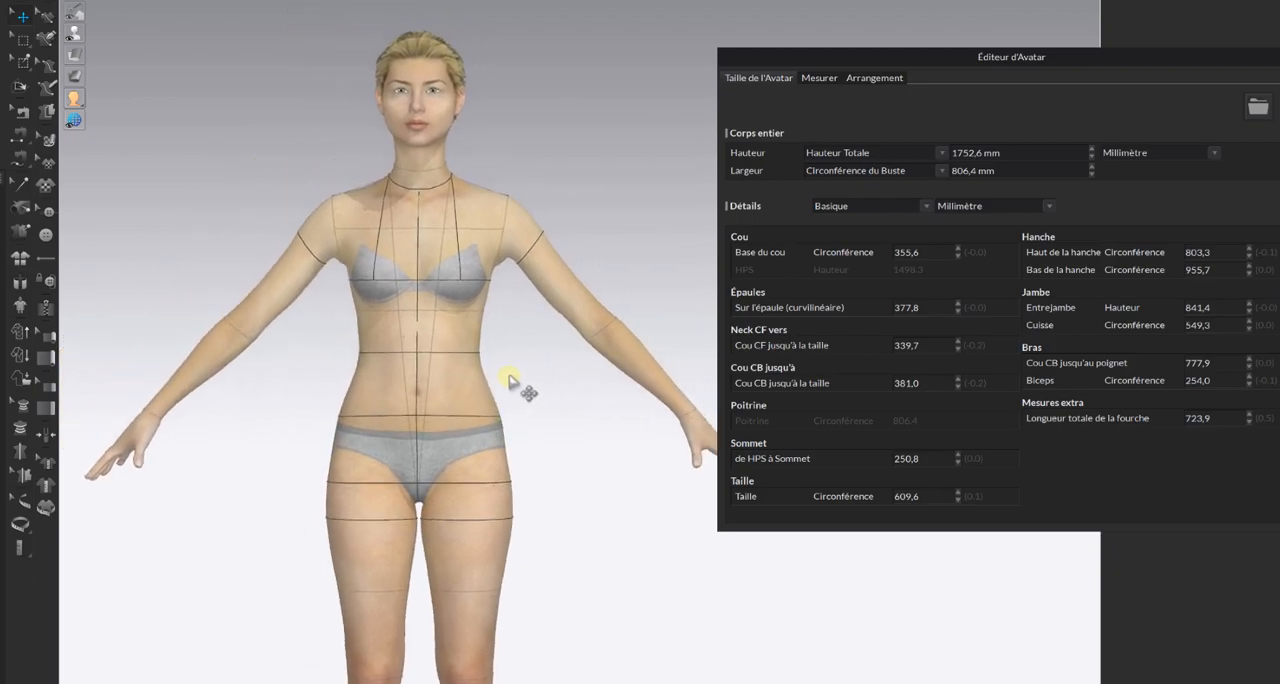
left_click_drag(1055, 57, 946, 103)
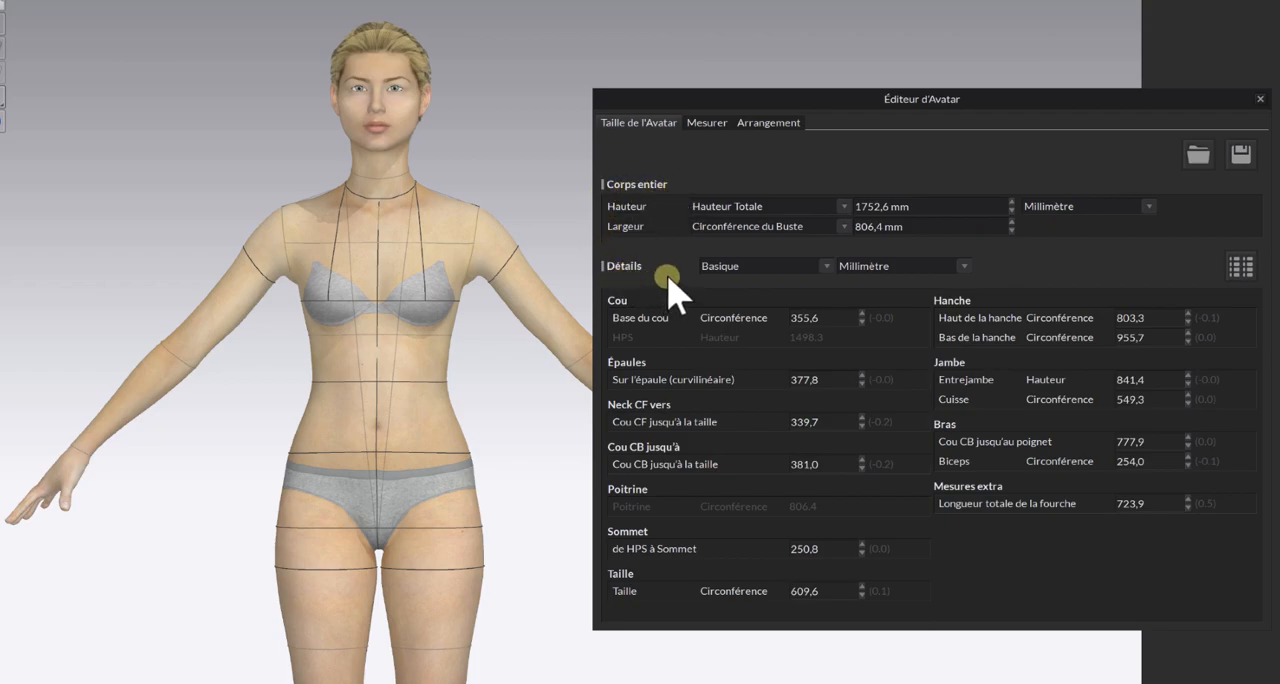
Switch the avatar measurement units to centimetres and set the total height to 175 cm.
left_click(846, 202)
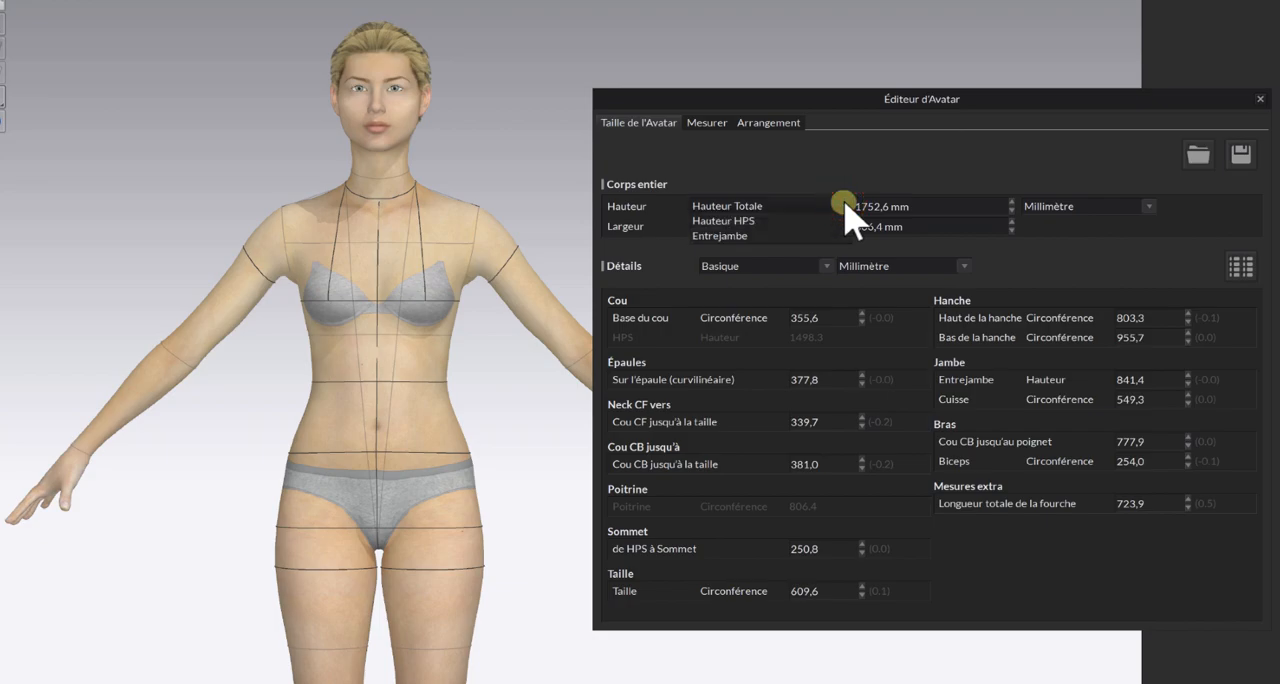
left_click(846, 202)
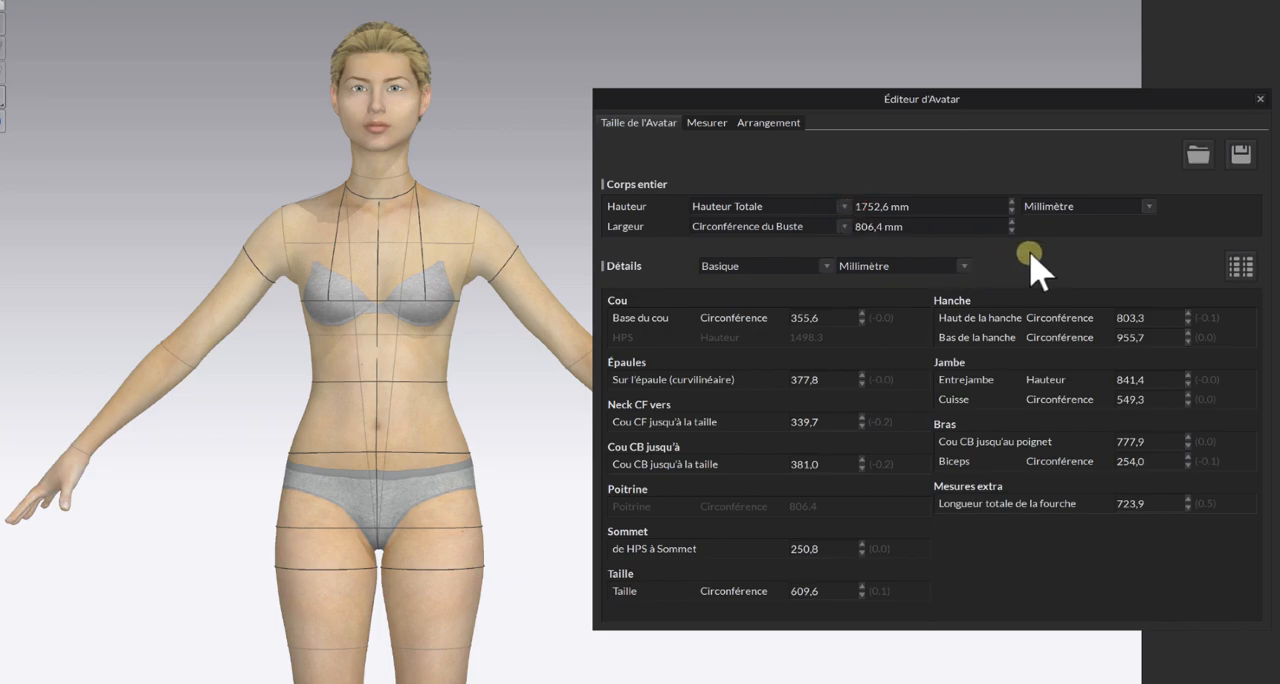
left_click(1148, 206)
left_click(1076, 219)
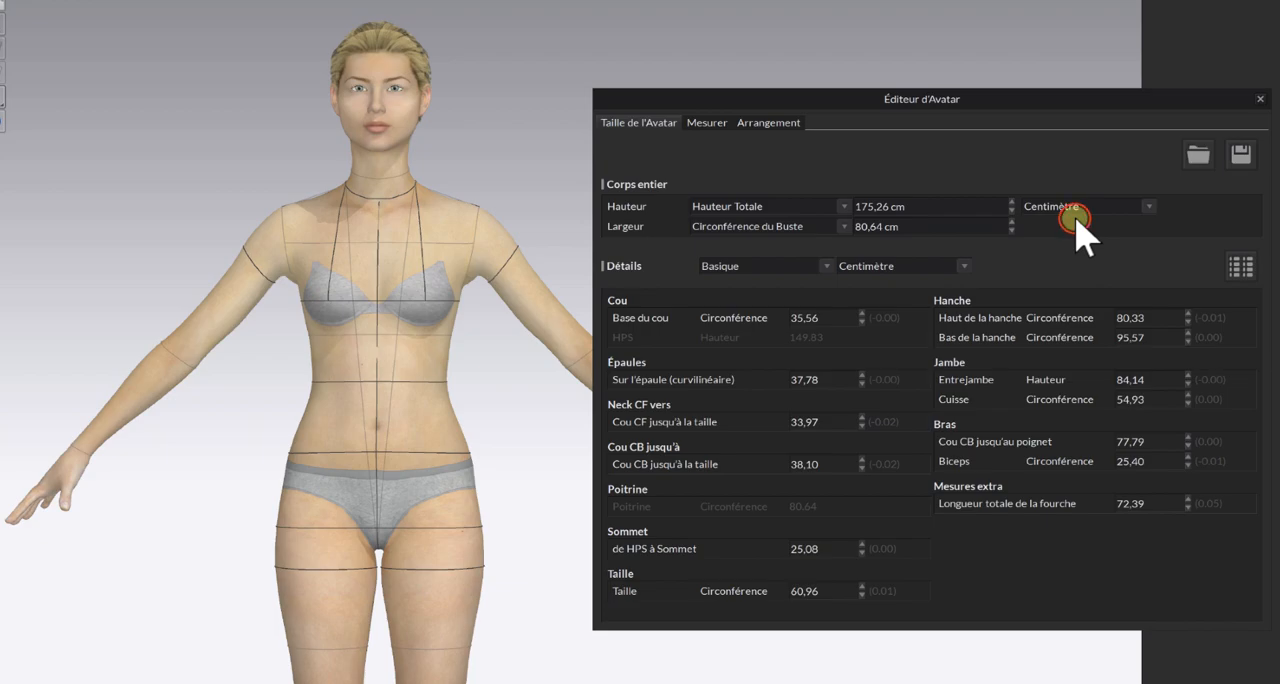
left_click(888, 206)
left_click(891, 208)
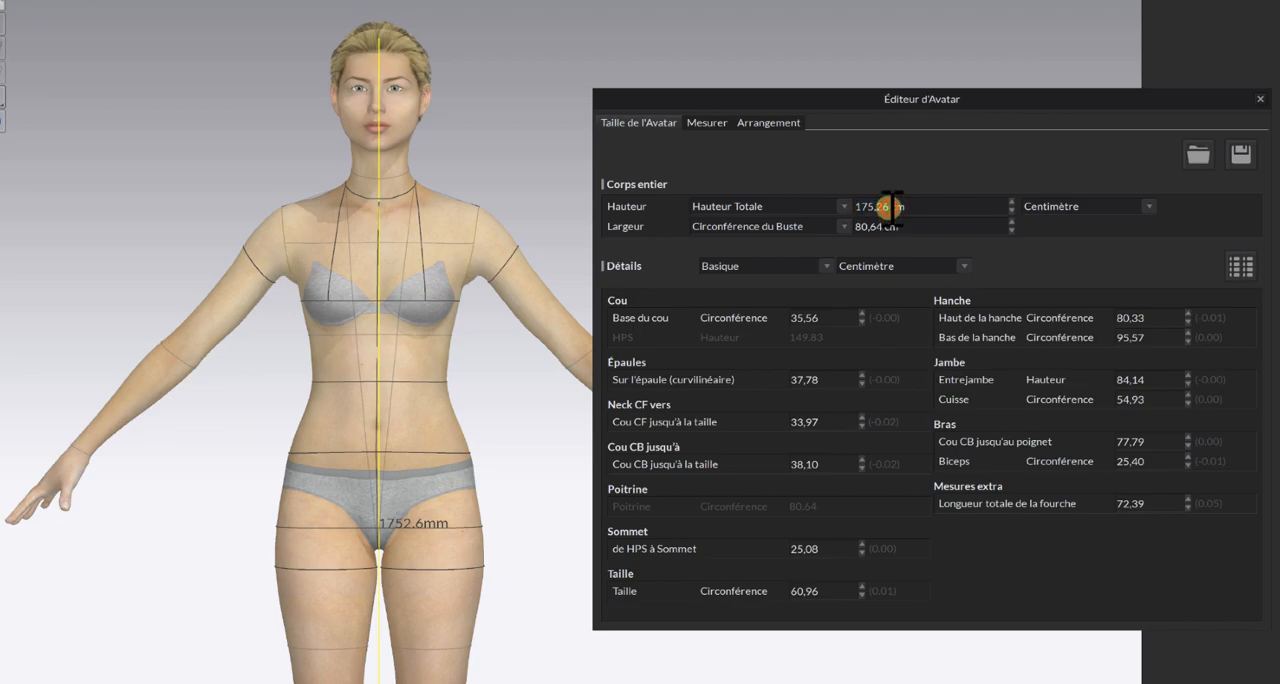
key("BackSpace")
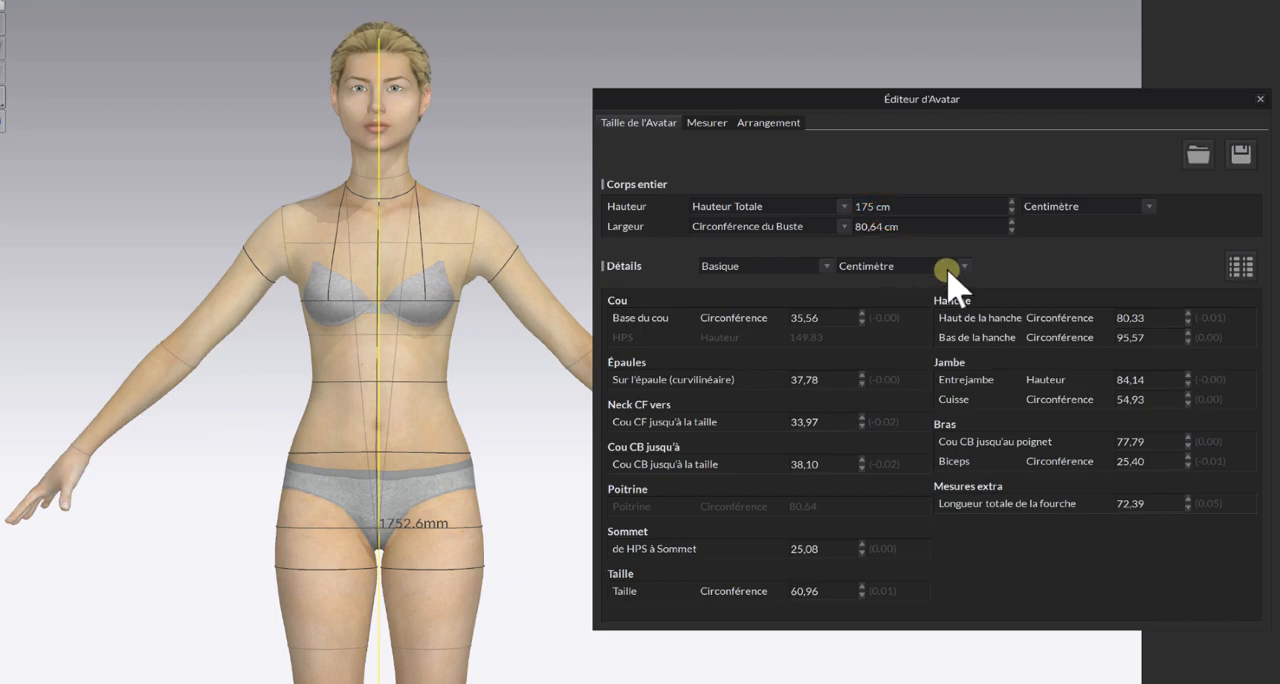
key("Return")
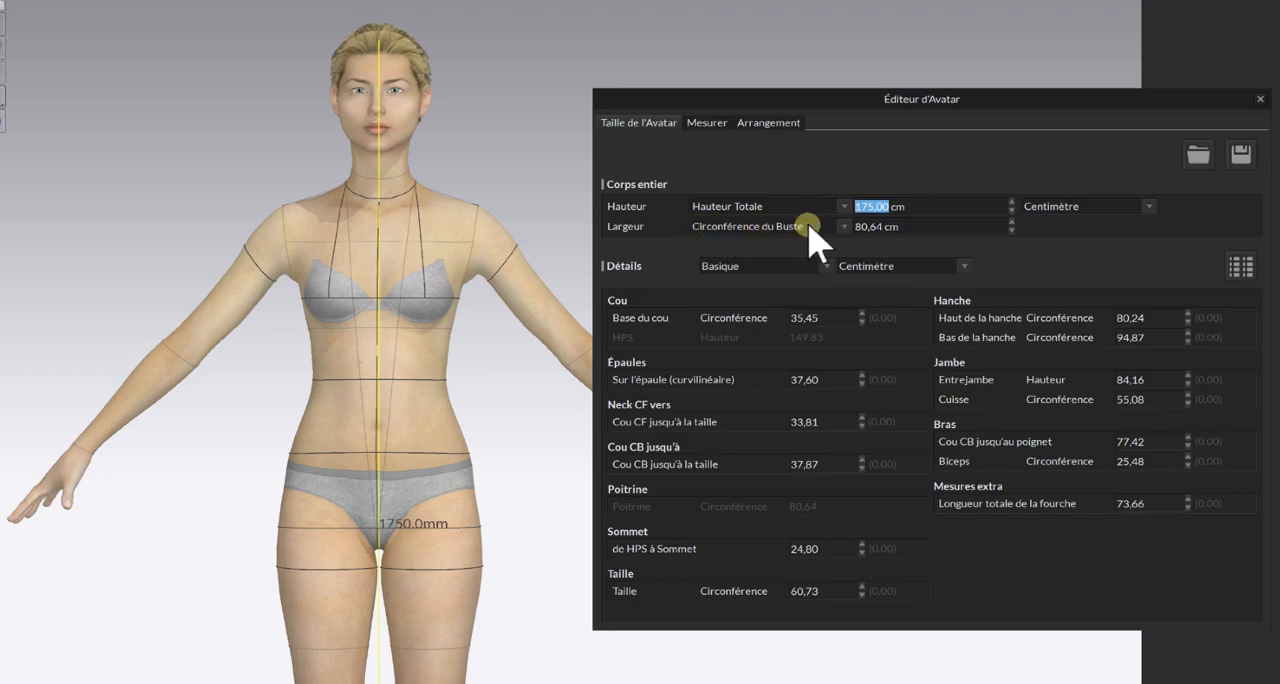
Set the avatar's overall width by bust circumference to 88 cm.
left_click(843, 226)
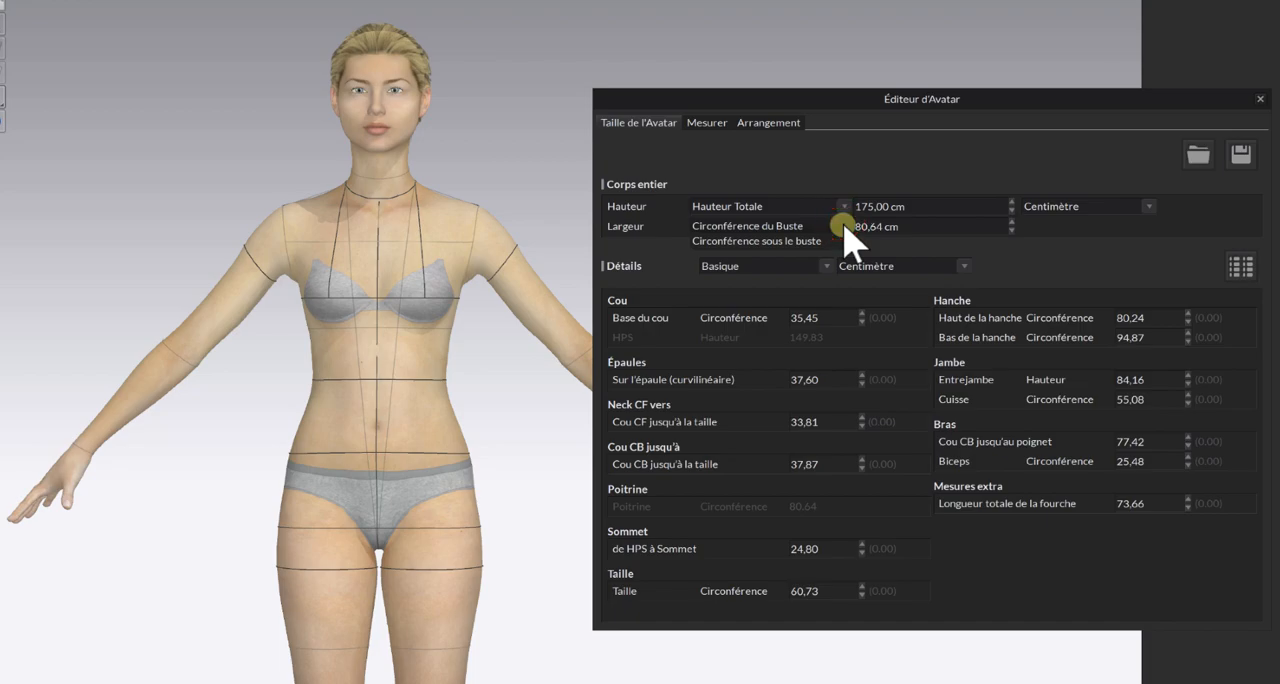
left_click(843, 226)
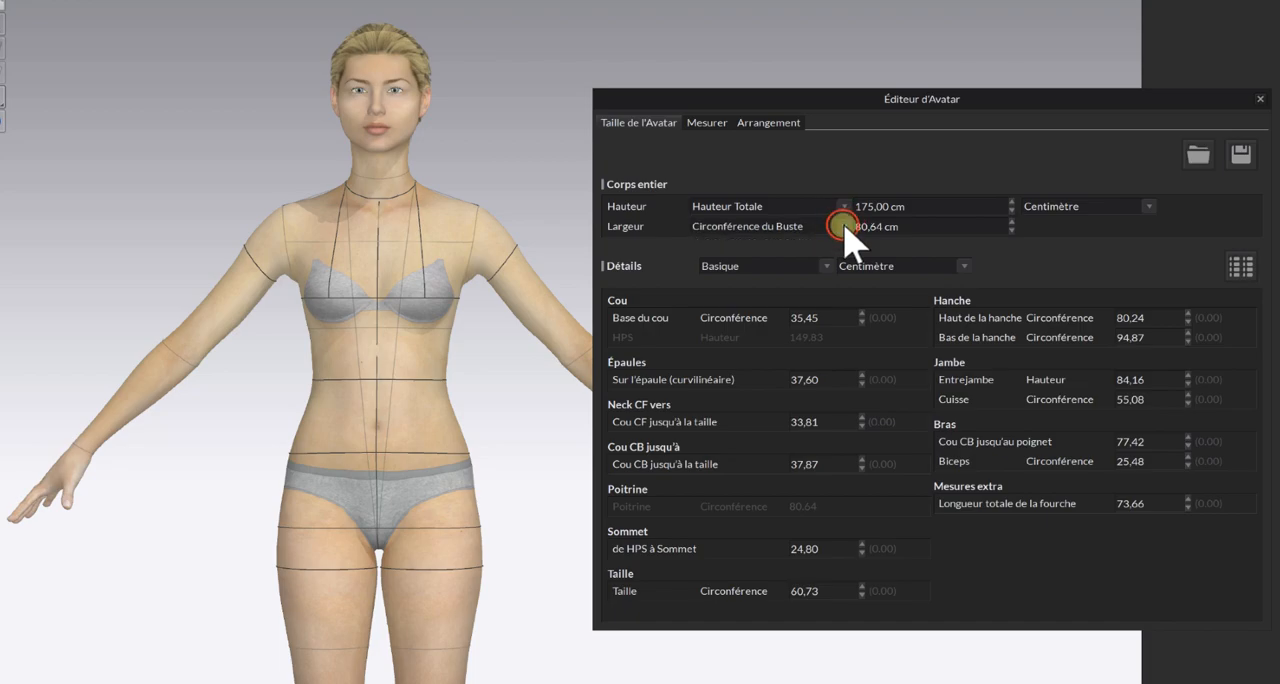
left_click(855, 226)
left_click_drag(857, 224, 910, 227)
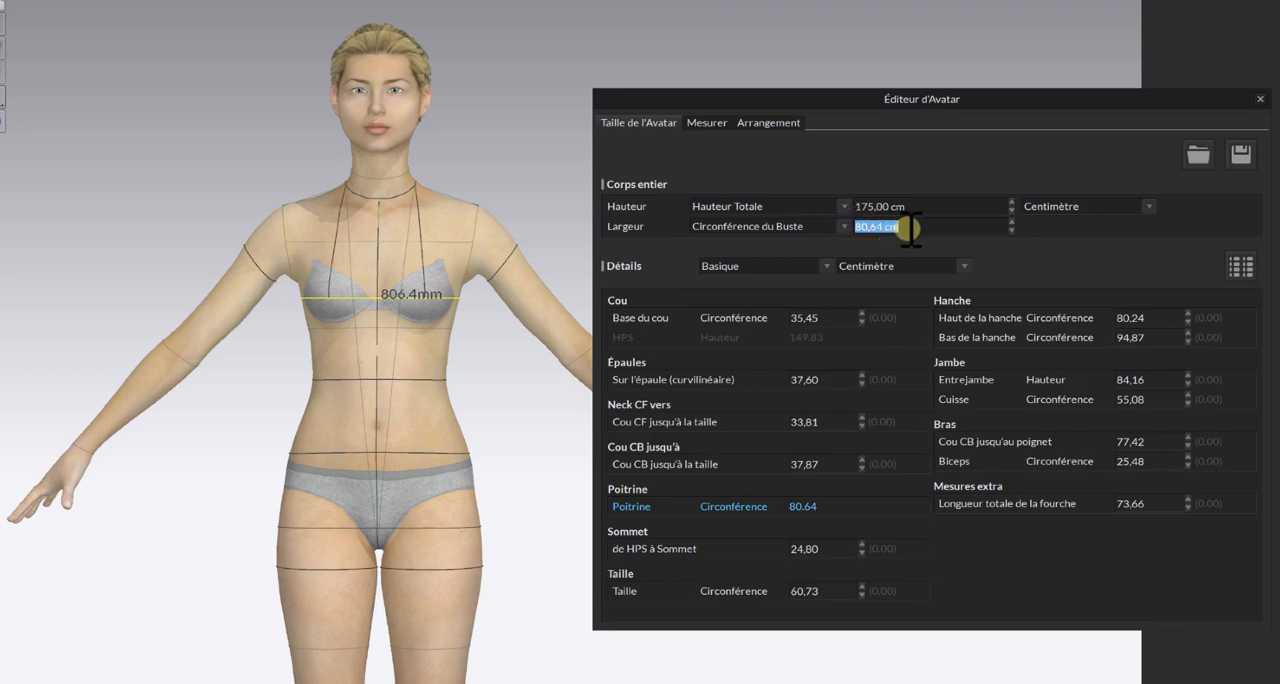
type("8")
key("Return")
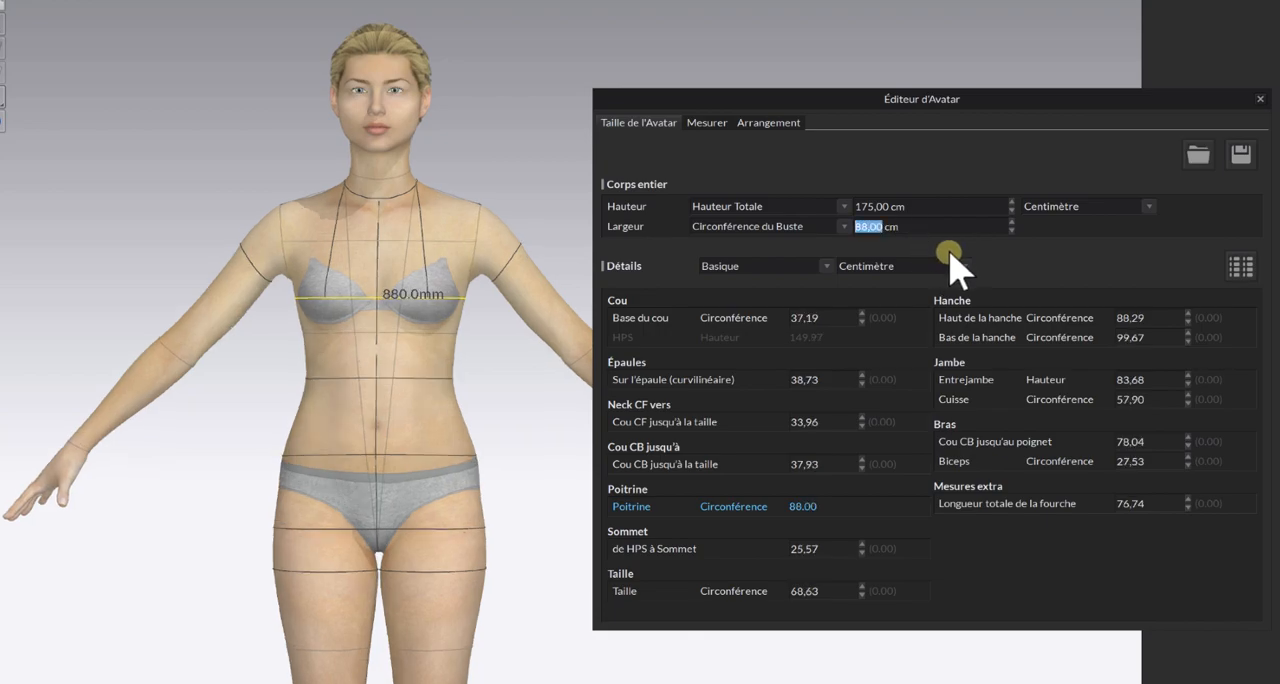
left_click(942, 245)
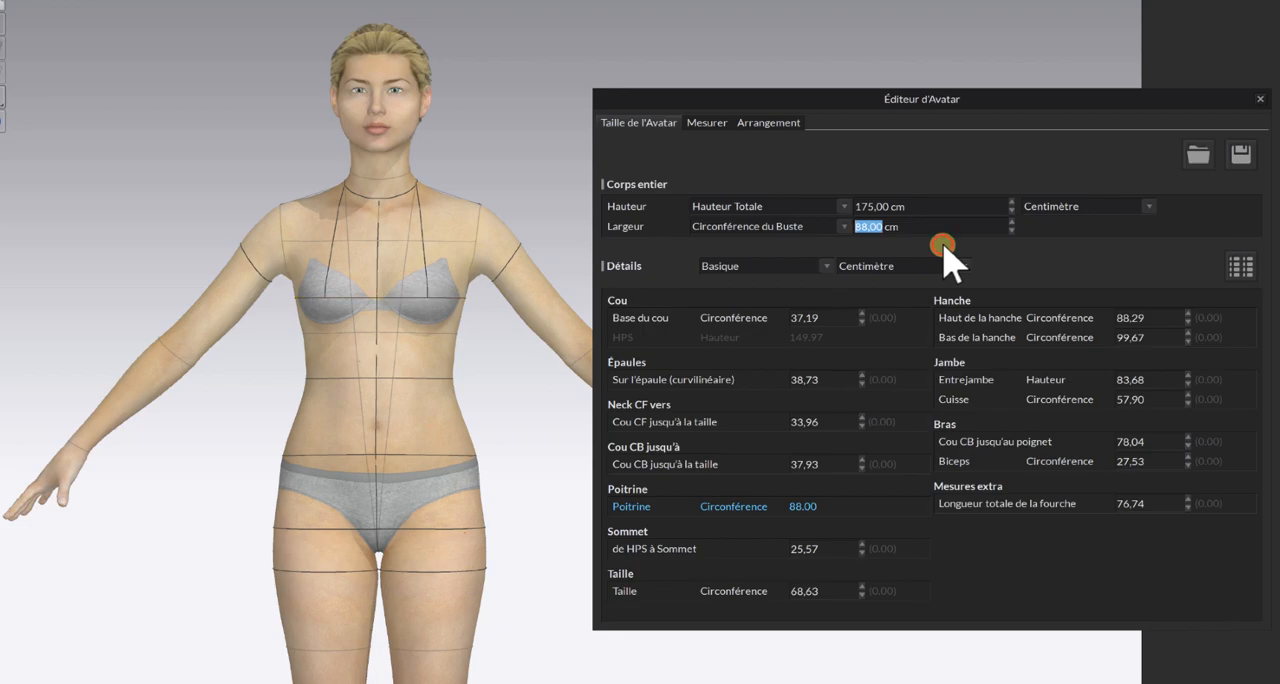
Base the avatar's overall width on the under-bust circumference and set it to 74 cm.
left_click(843, 227)
left_click(816, 240)
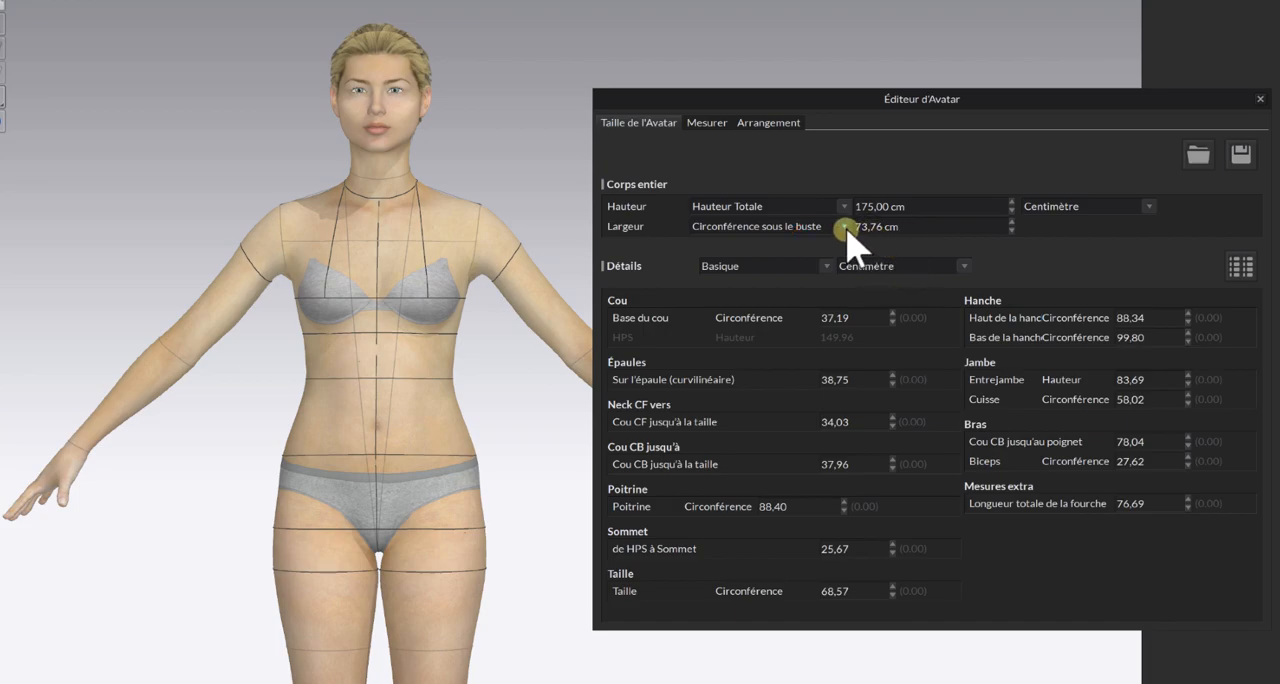
left_click(912, 224)
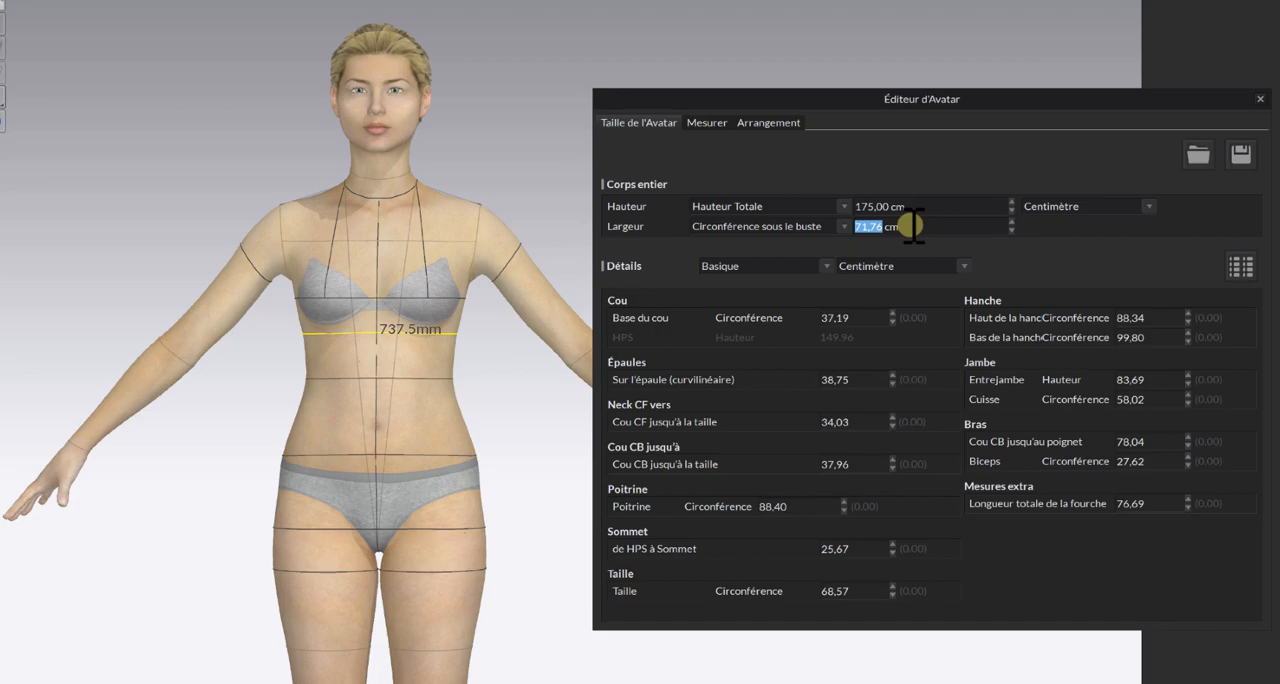
type("4")
key("BackSpace")
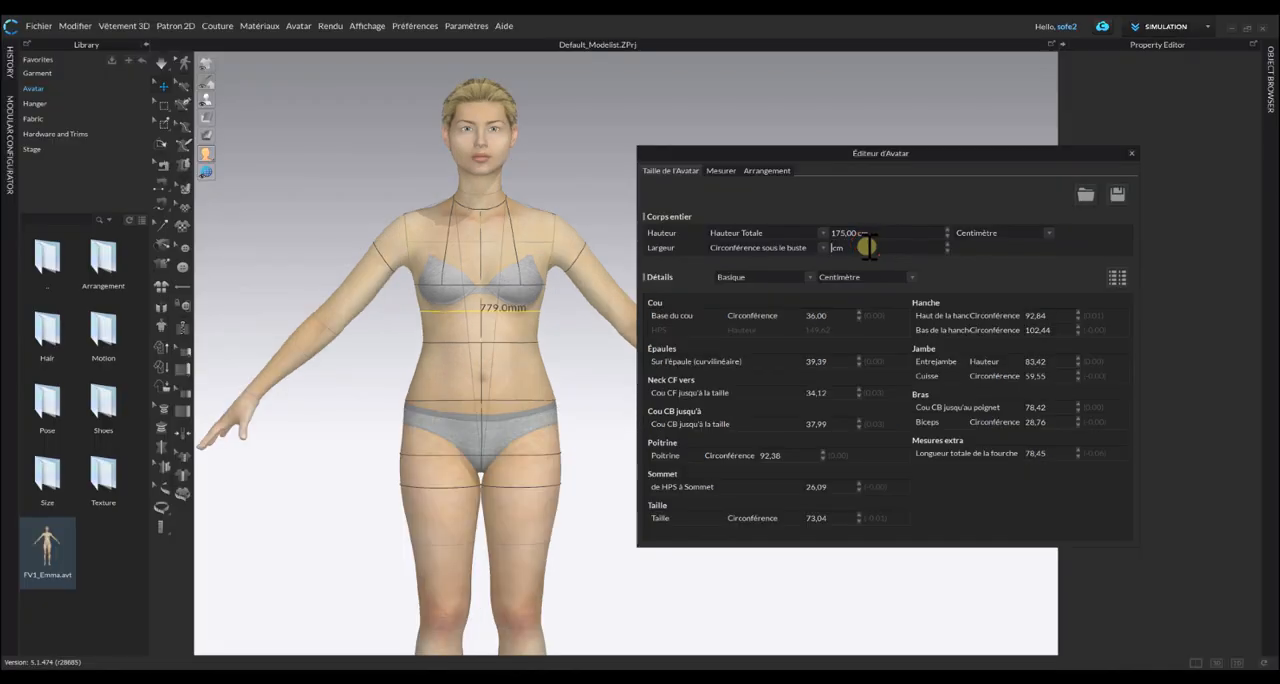
type("74")
key("Return")
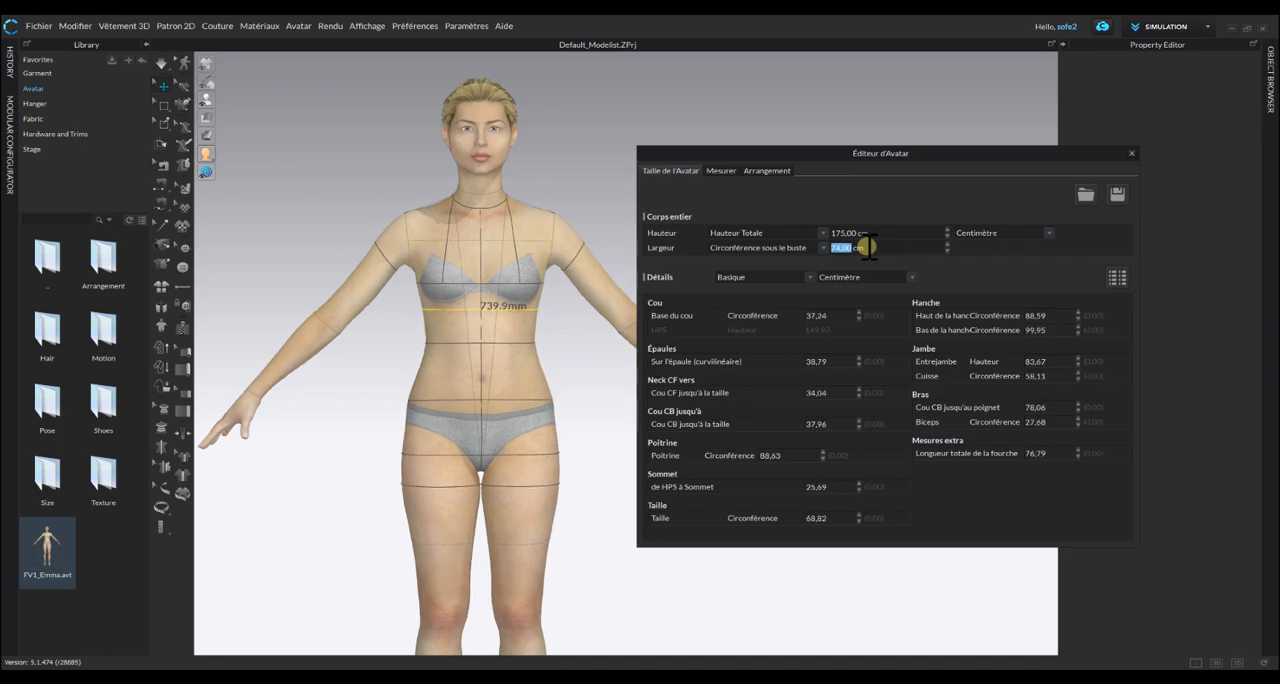
left_click(596, 187)
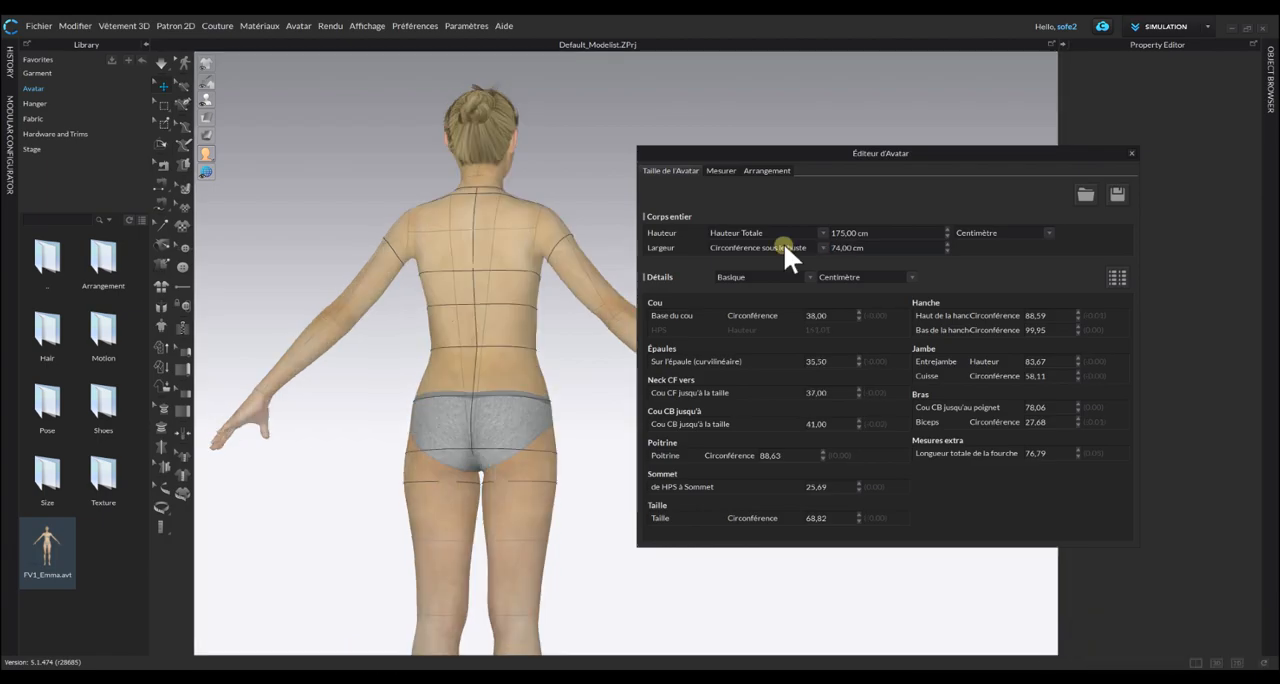
Return the width basis to bust circumference and set the centre-front neck-to-waist length to 37 cm.
left_click(779, 246)
left_click(781, 232)
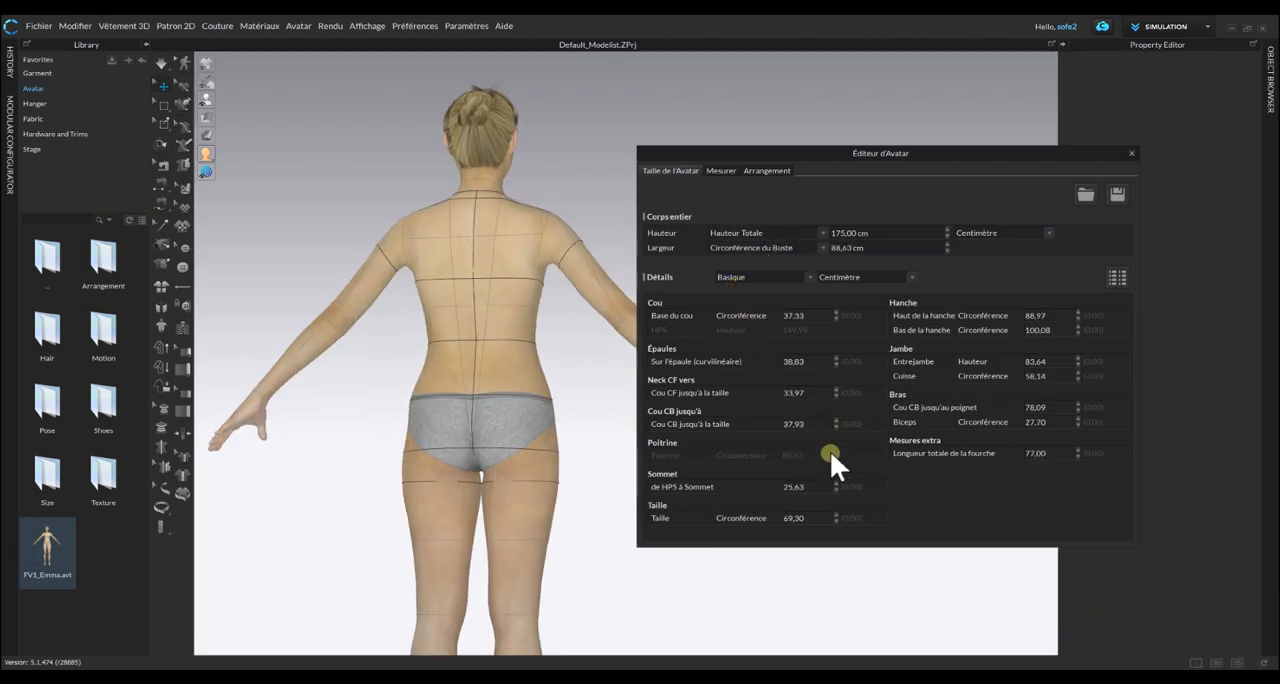
left_click(815, 393)
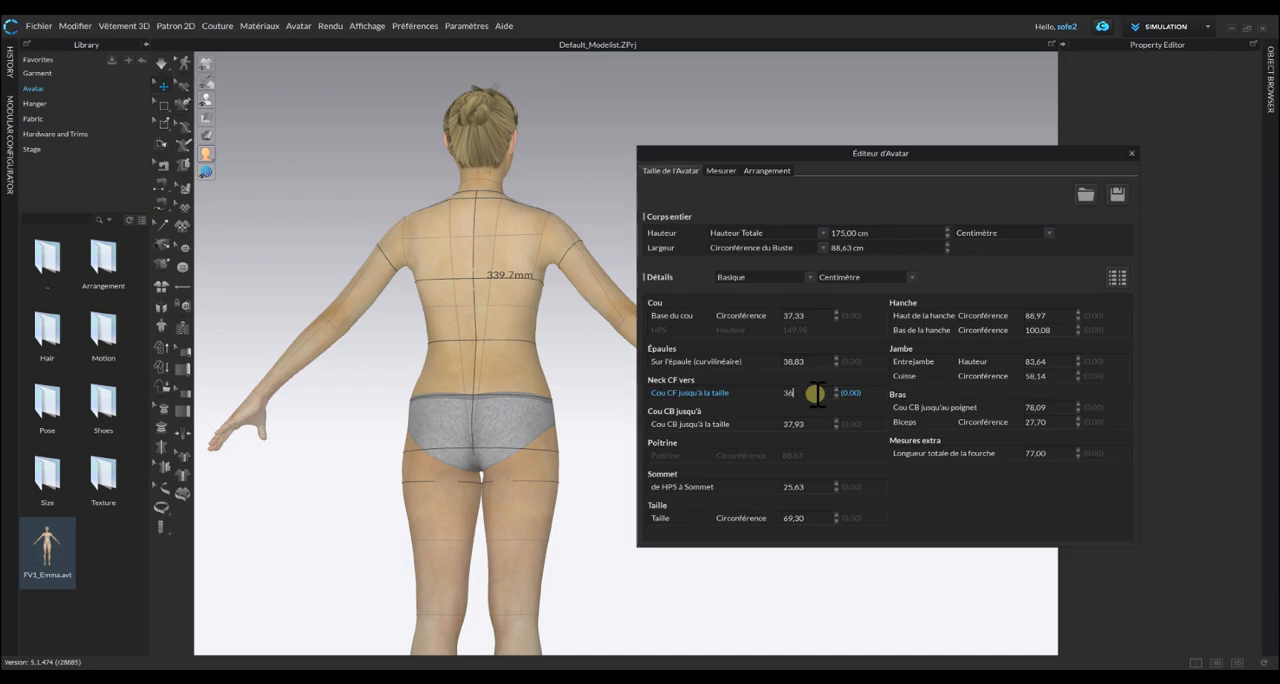
key("Return")
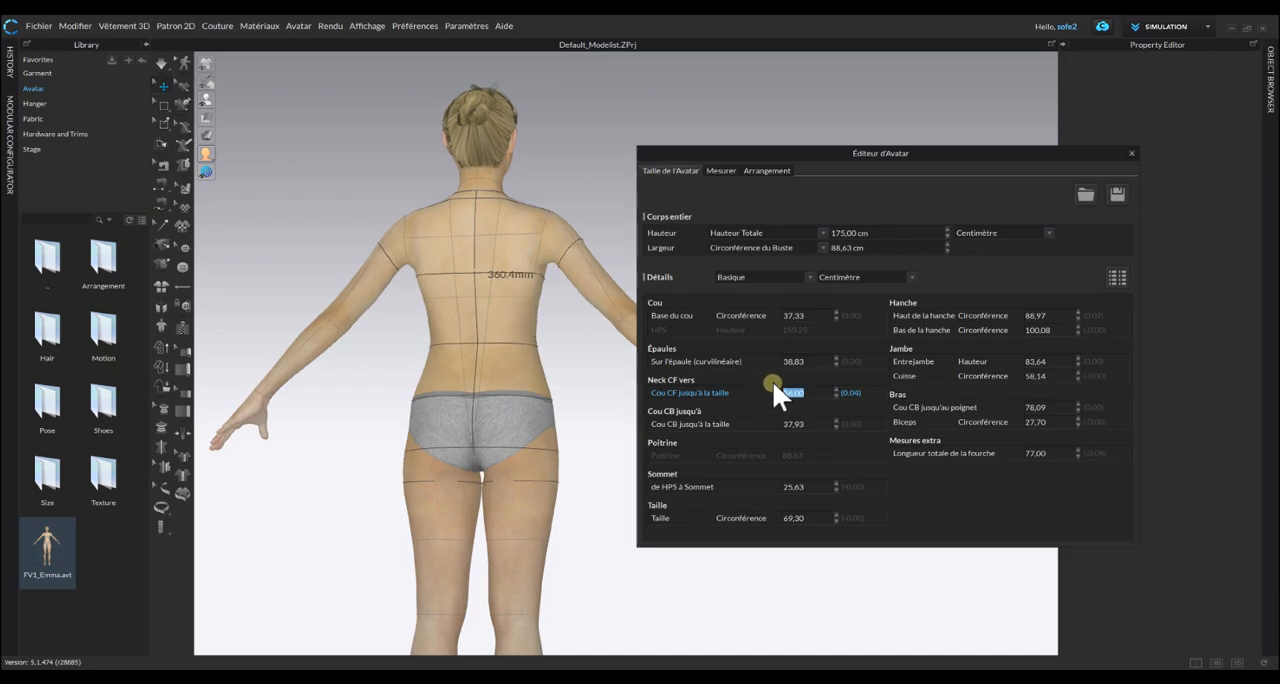
left_click(813, 392)
type("7")
key("Return")
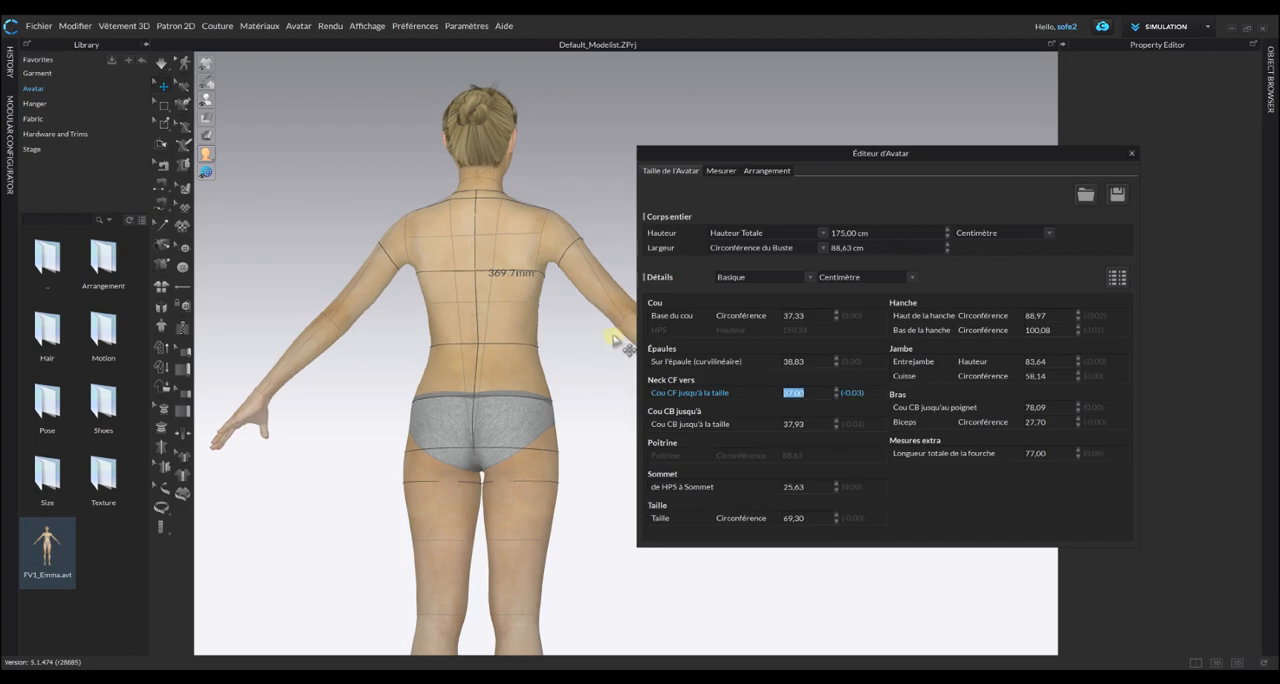
Set the centre-back neck-to-waist length to 41 cm.
left_click(811, 424)
type("41")
key("Return")
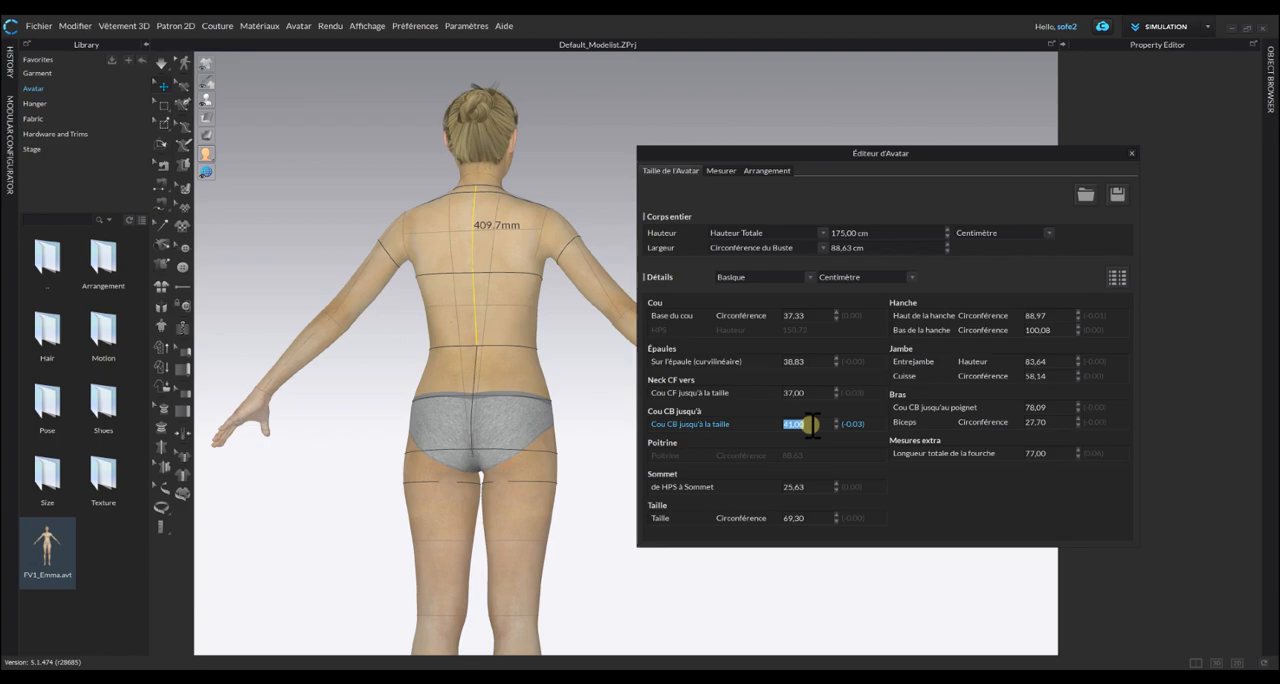
Set the avatar's neck base circumference to 36 cm.
right_click_drag(604, 340, 454, 351)
right_click(454, 352)
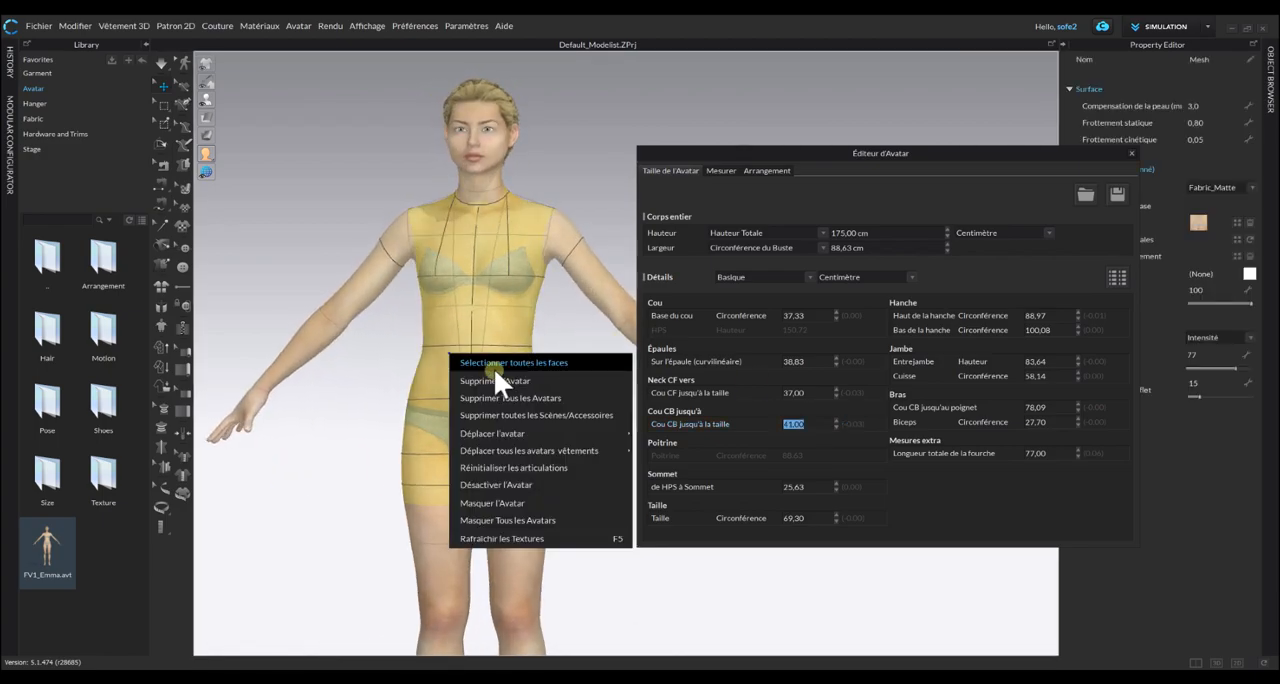
left_click(808, 315)
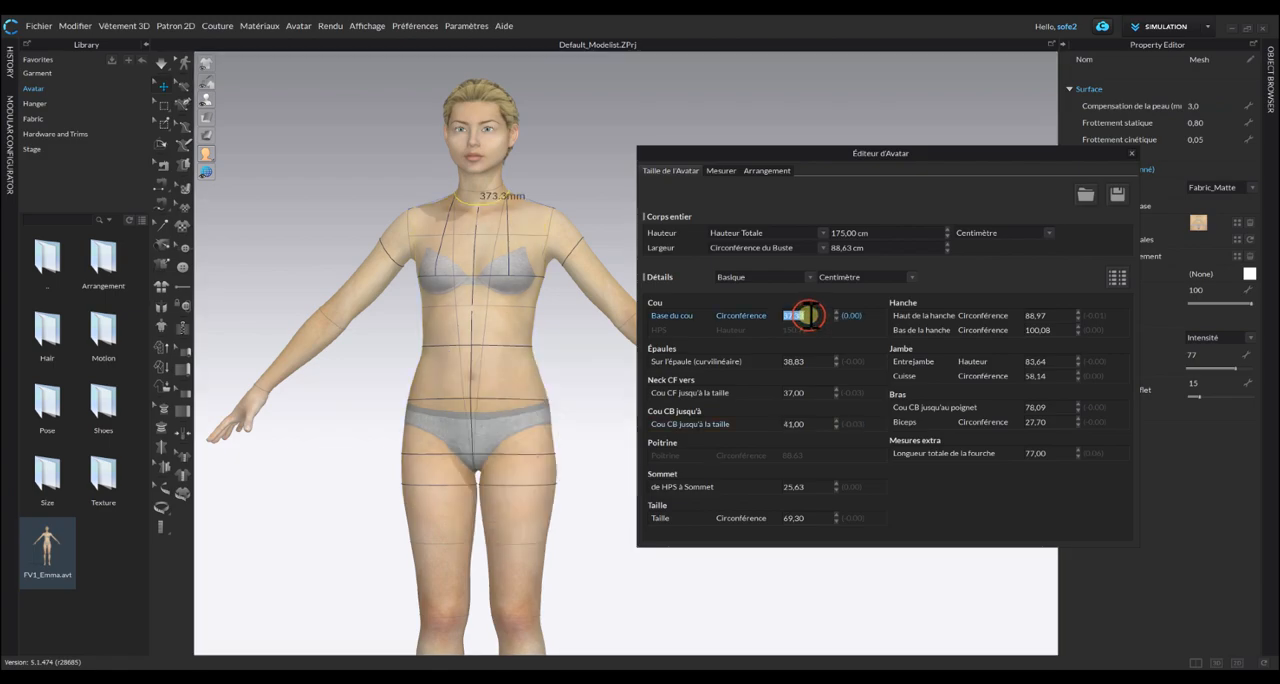
type("36")
key("Return")
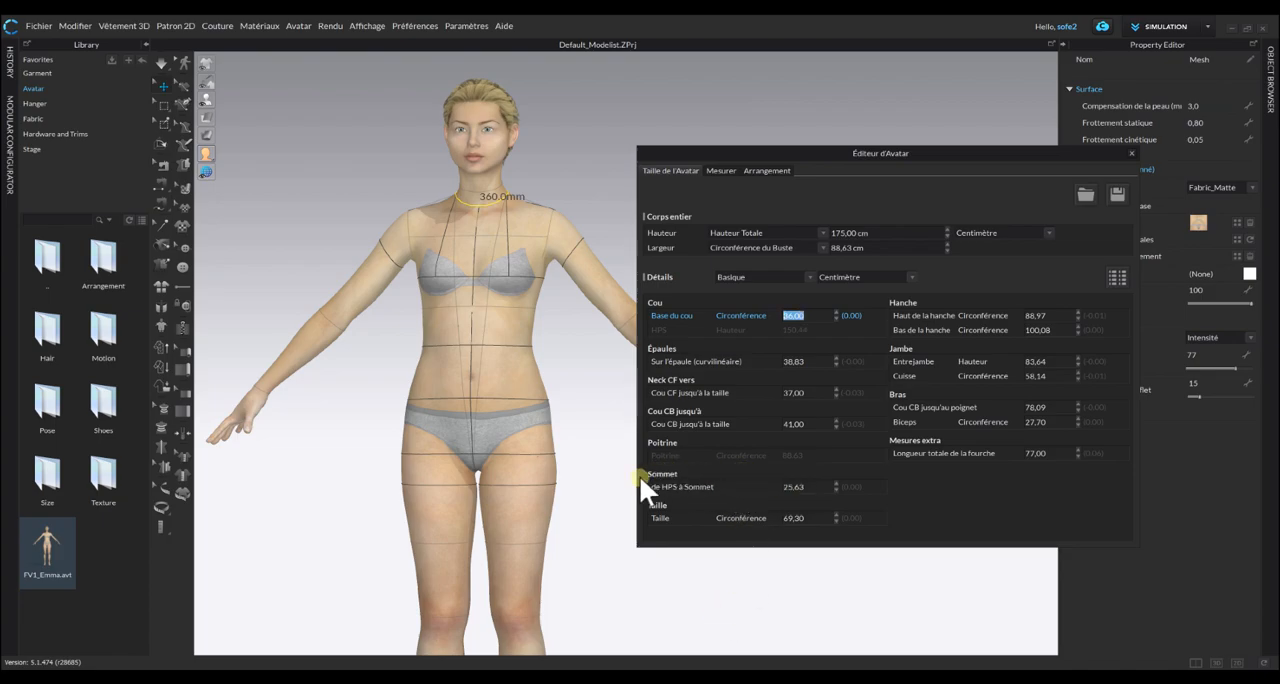
Set the HPS-to-apex length to 26 cm and the waist circumference to 68 cm.
left_click(803, 486)
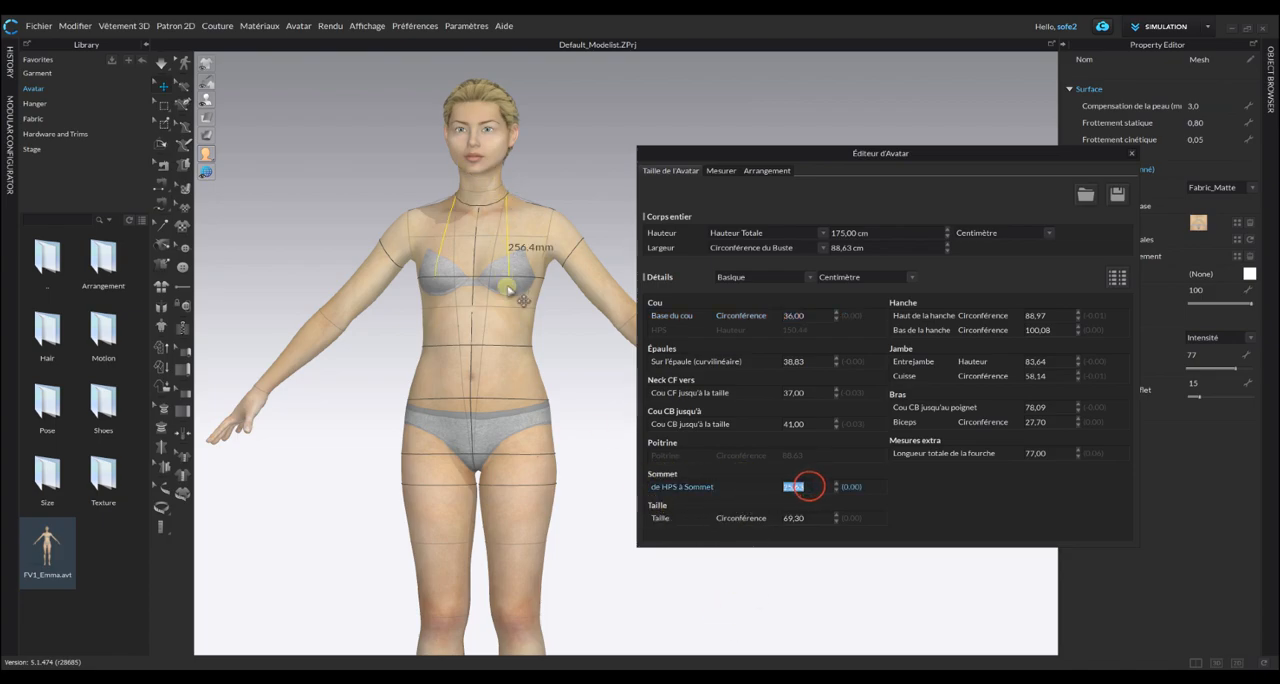
key("Return")
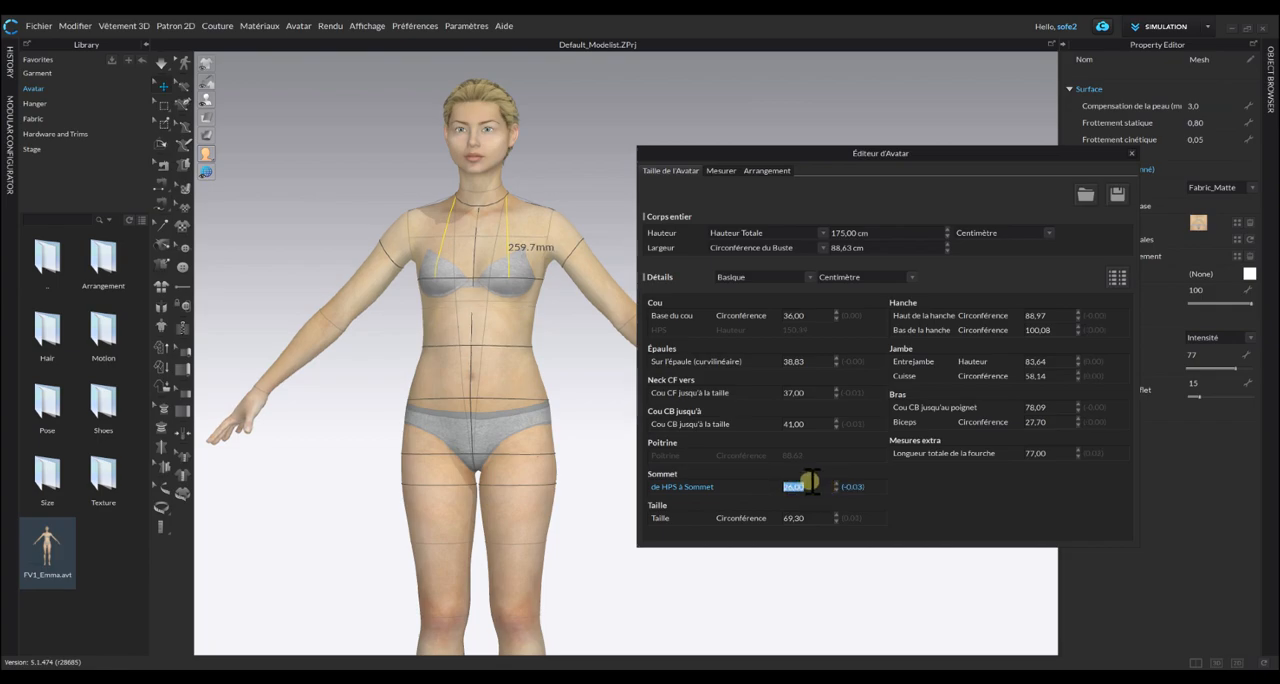
left_click(806, 518)
type("68")
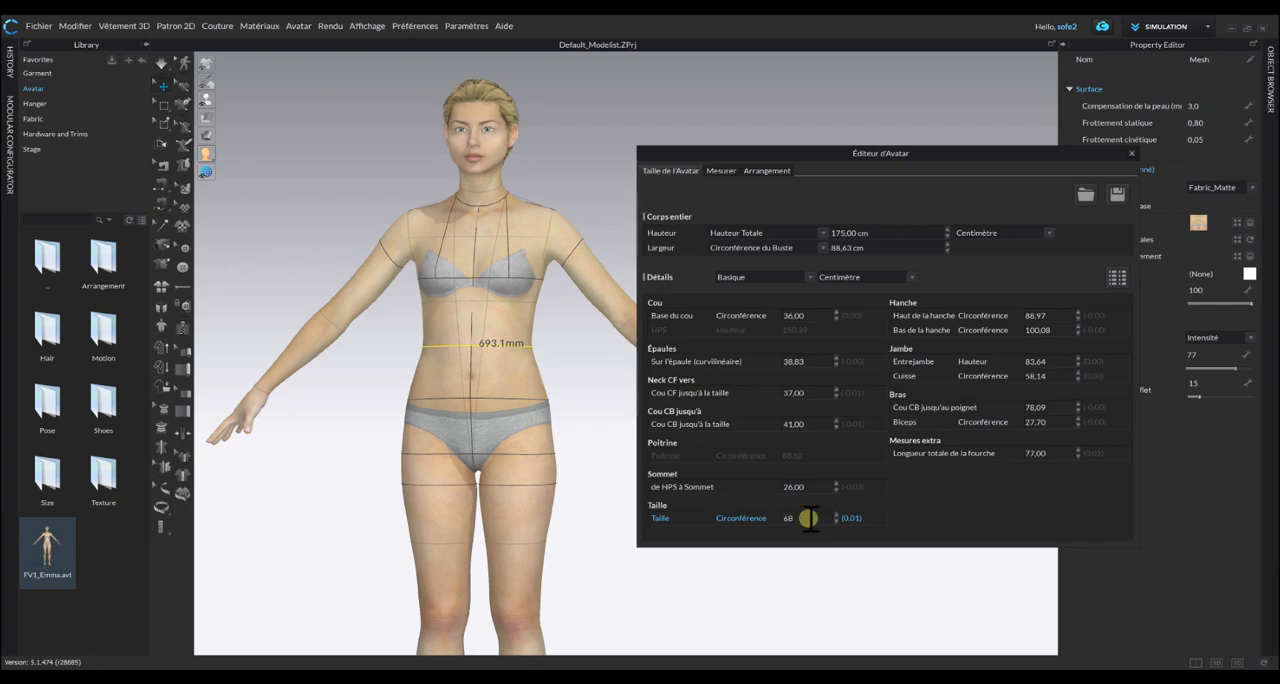
key("Return")
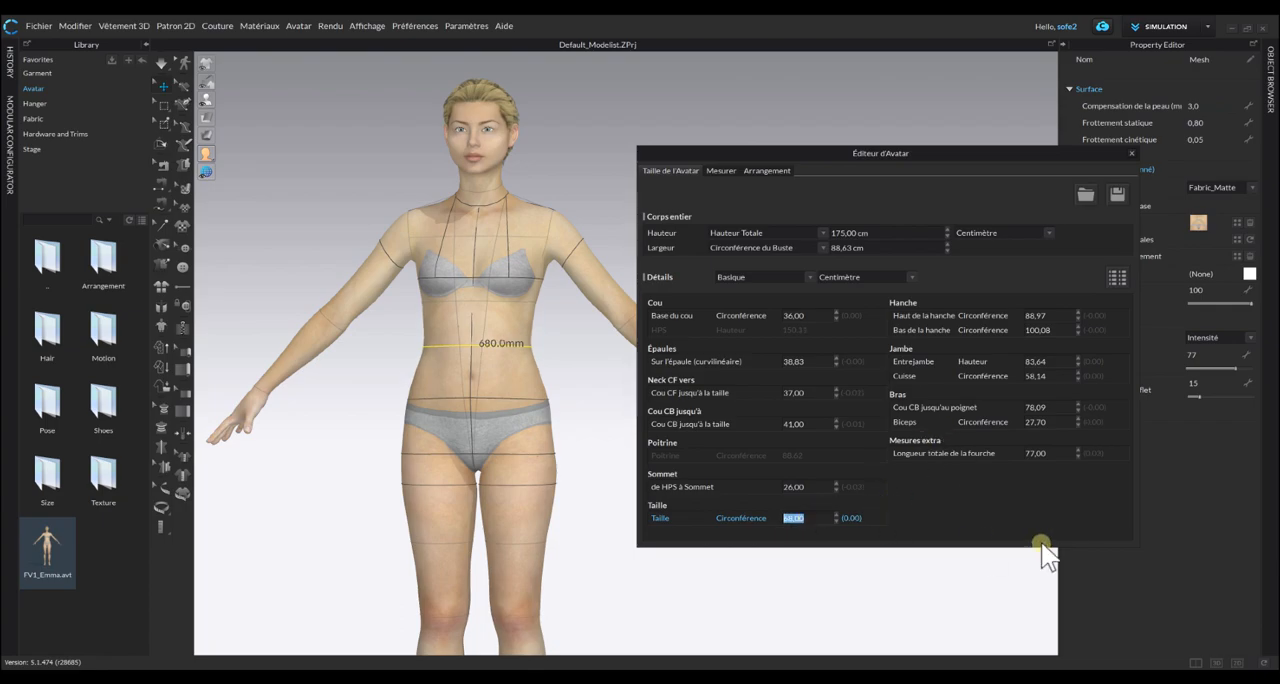
Set the avatar's high hip circumference to 85 cm and the low hip circumference to 94 cm.
left_click(1045, 315)
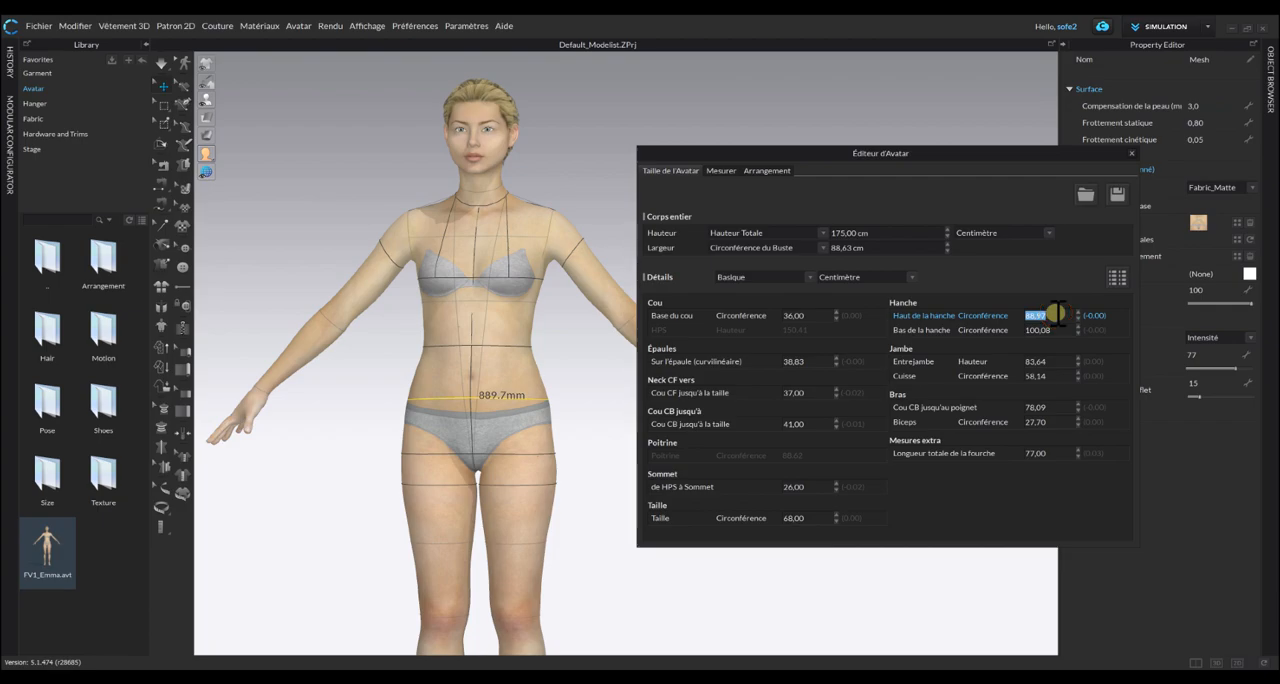
key("Return")
left_click(1052, 330)
type("94")
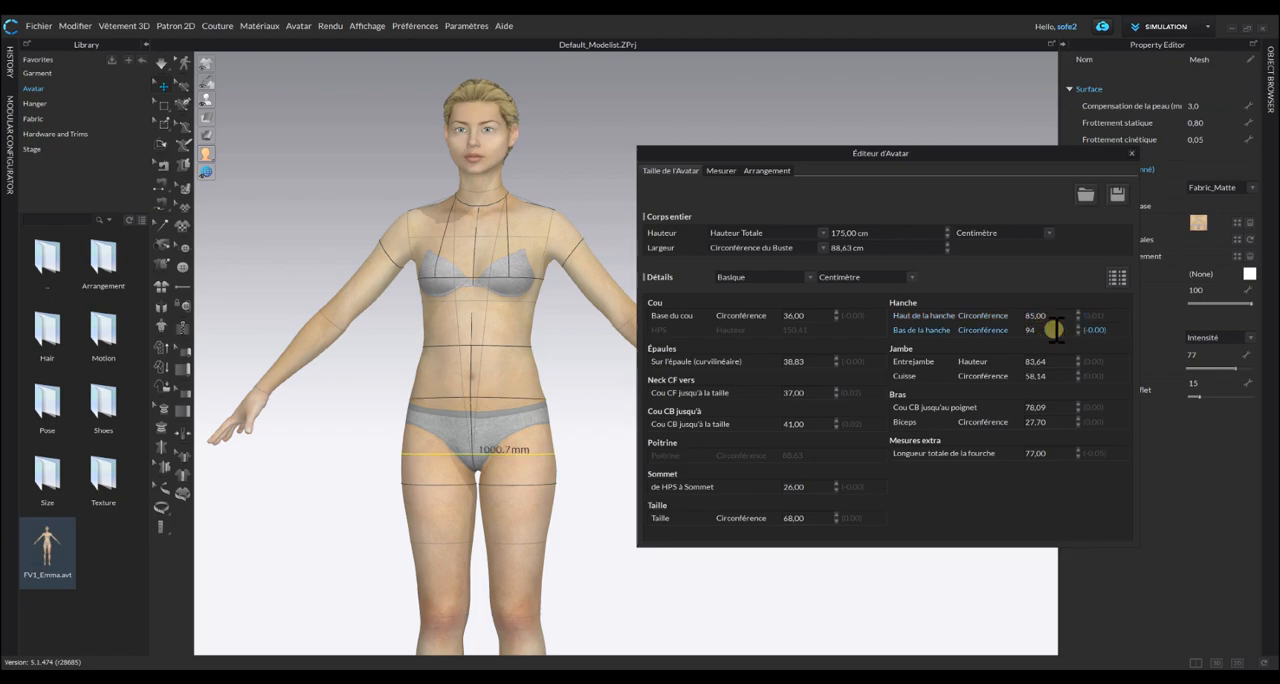
key("Return")
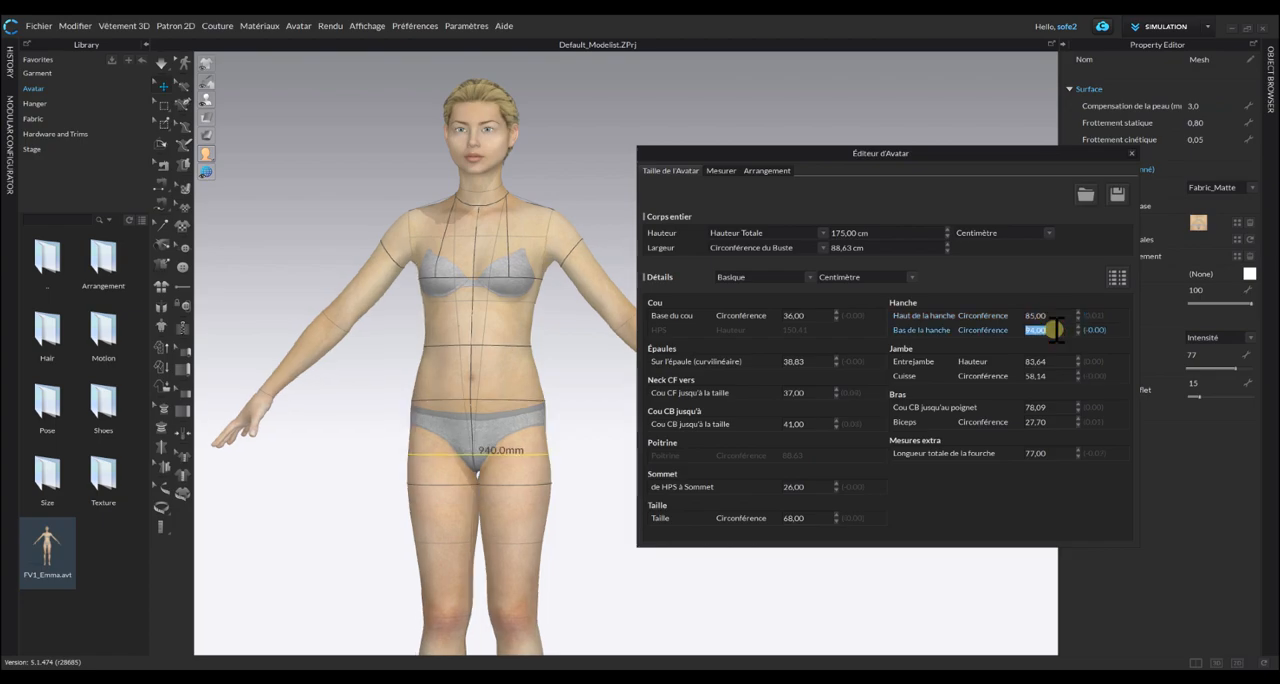
Set the avatar's thigh circumference to 50 cm.
left_click(1045, 376)
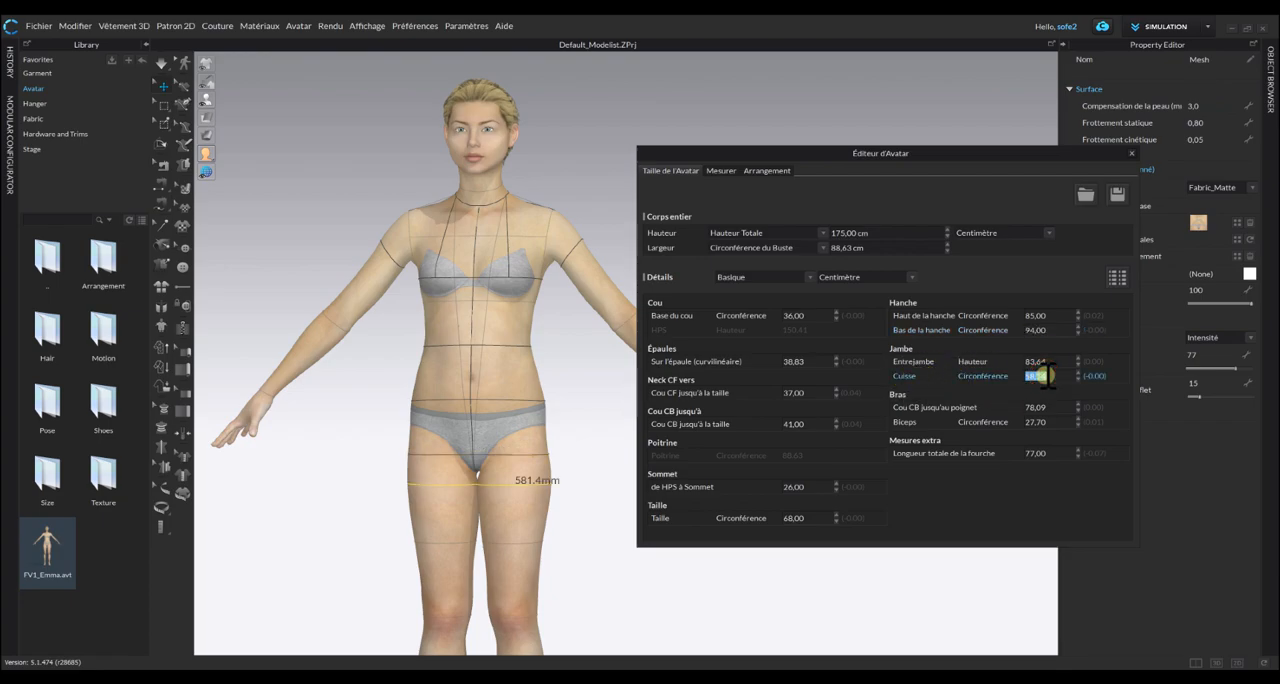
type("56")
key("Return")
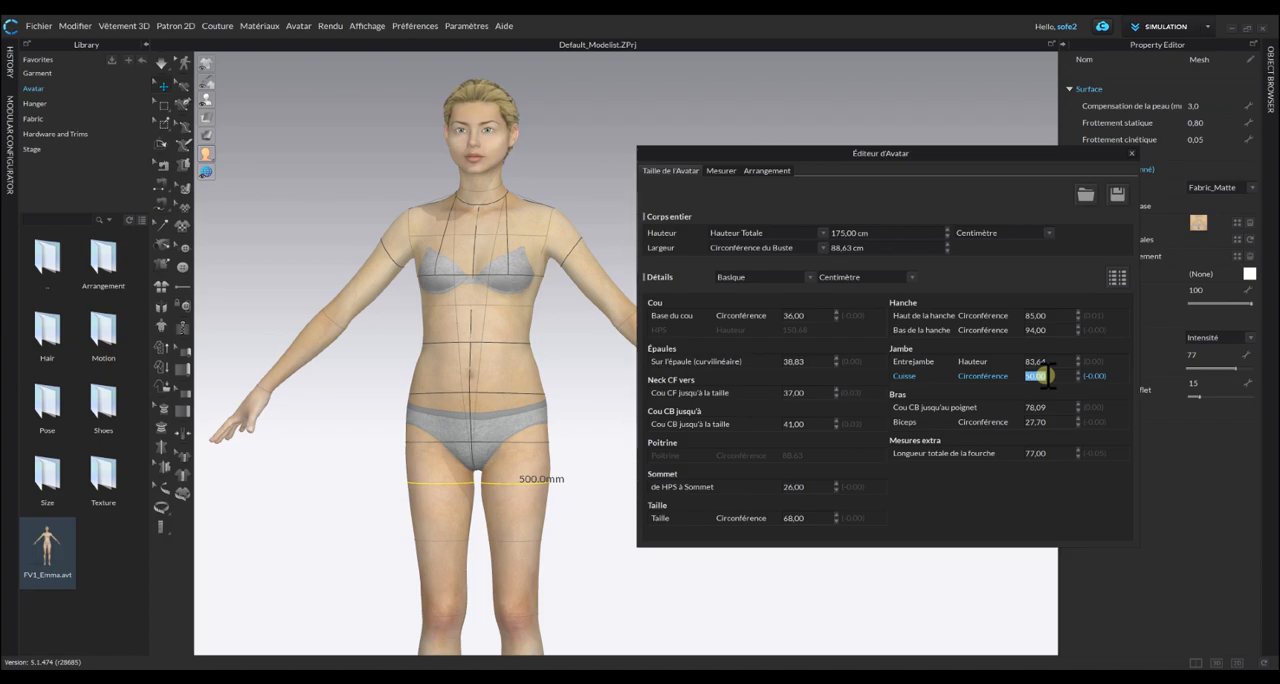
Examine the centre-back neck-to-wrist measurement with the avatar viewed from behind.
left_click(1067, 411)
middle_click_drag(329, 396, 403, 399)
scroll(403, 399, "down", 1)
right_click_drag(407, 401, 280, 390)
right_click_drag(500, 391, 447, 378)
right_click(446, 377)
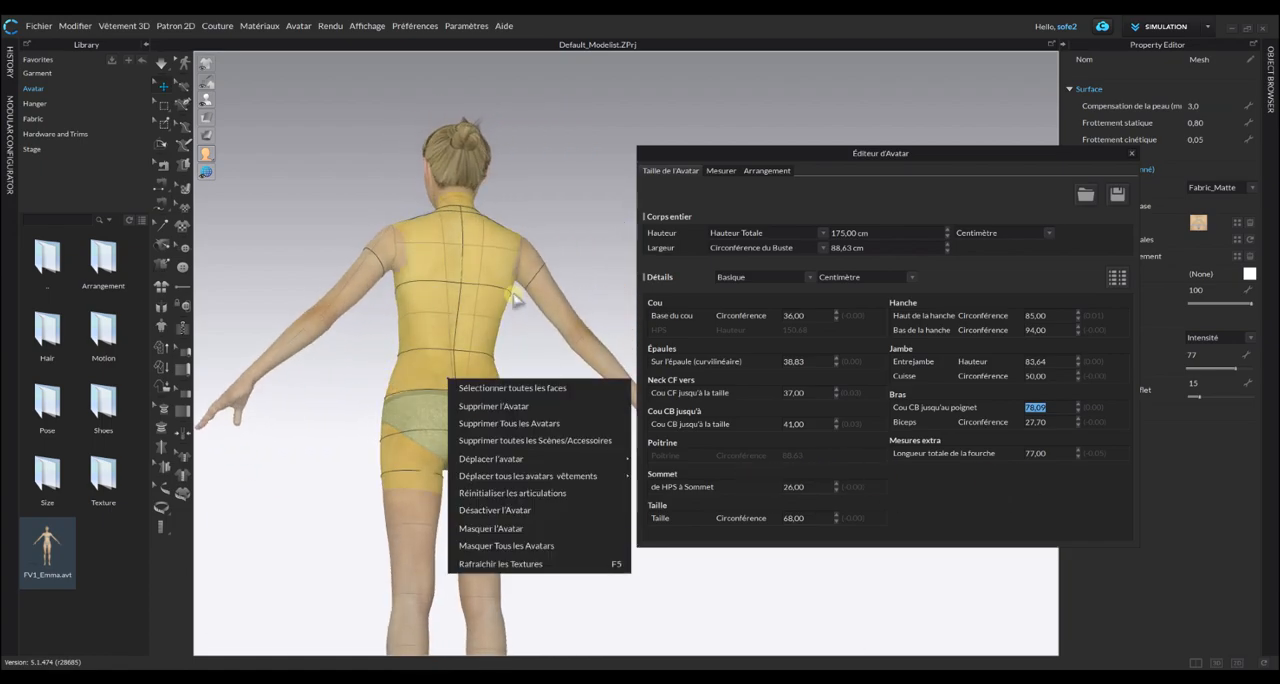
left_click(568, 206)
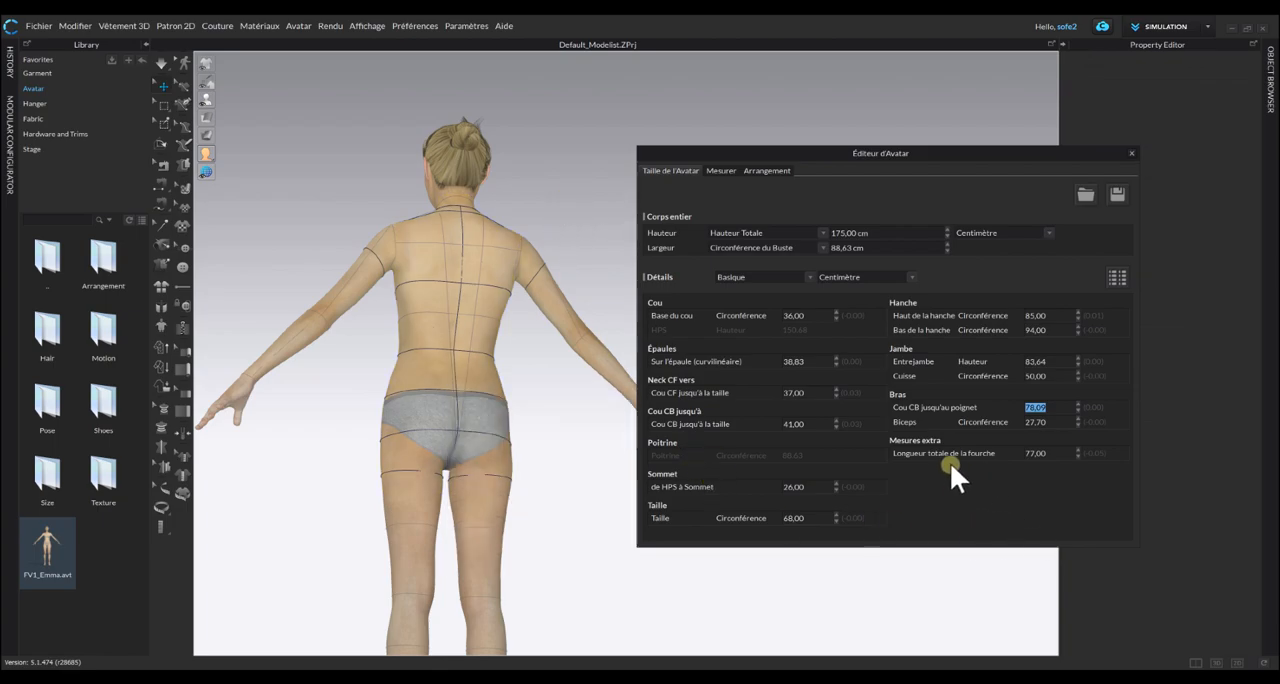
Set the avatar's biceps circumference to 28 cm.
double_click(1049, 421)
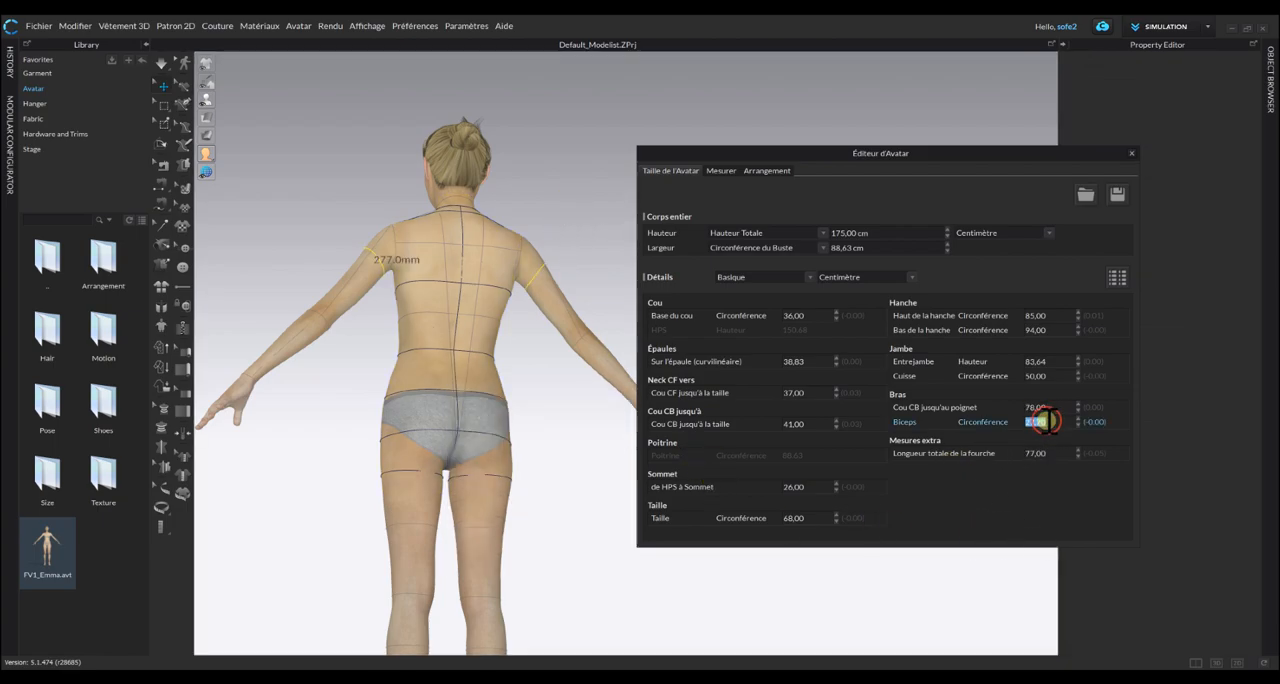
type("28")
key("Return")
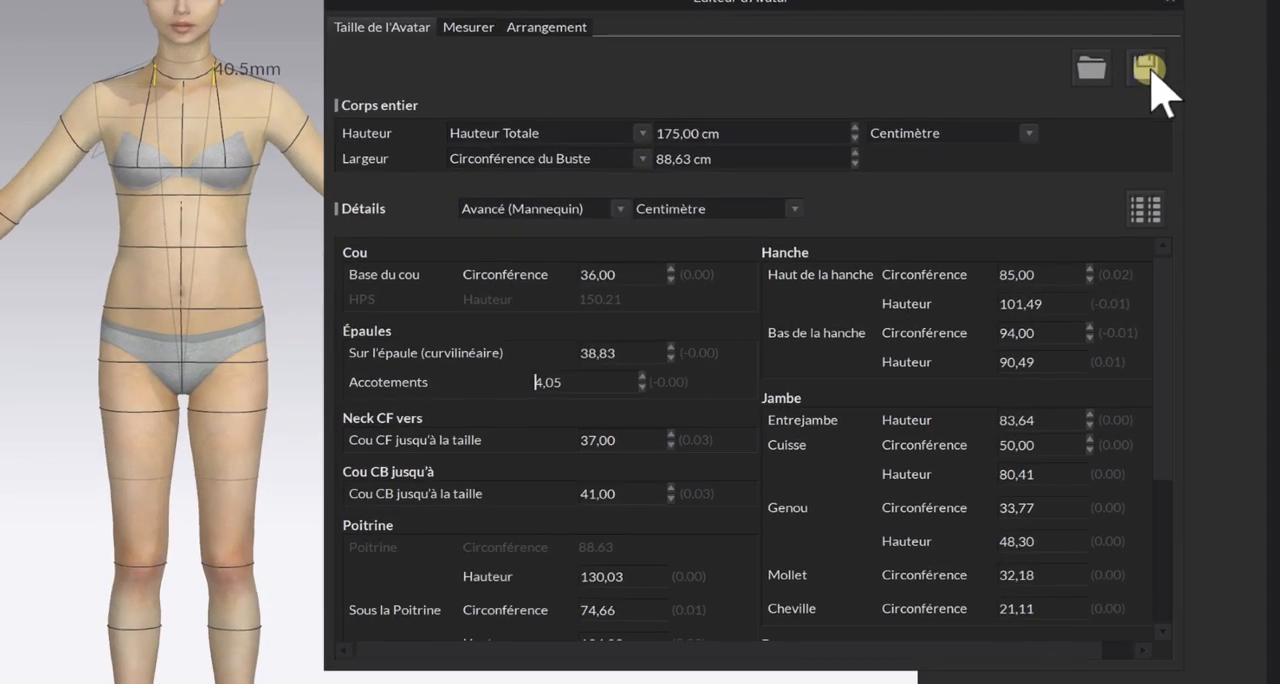
Save the avatar's measurements over the existing size file taile 38 ESMOD.avs and close the Avatar Editor.
left_click(1192, 173)
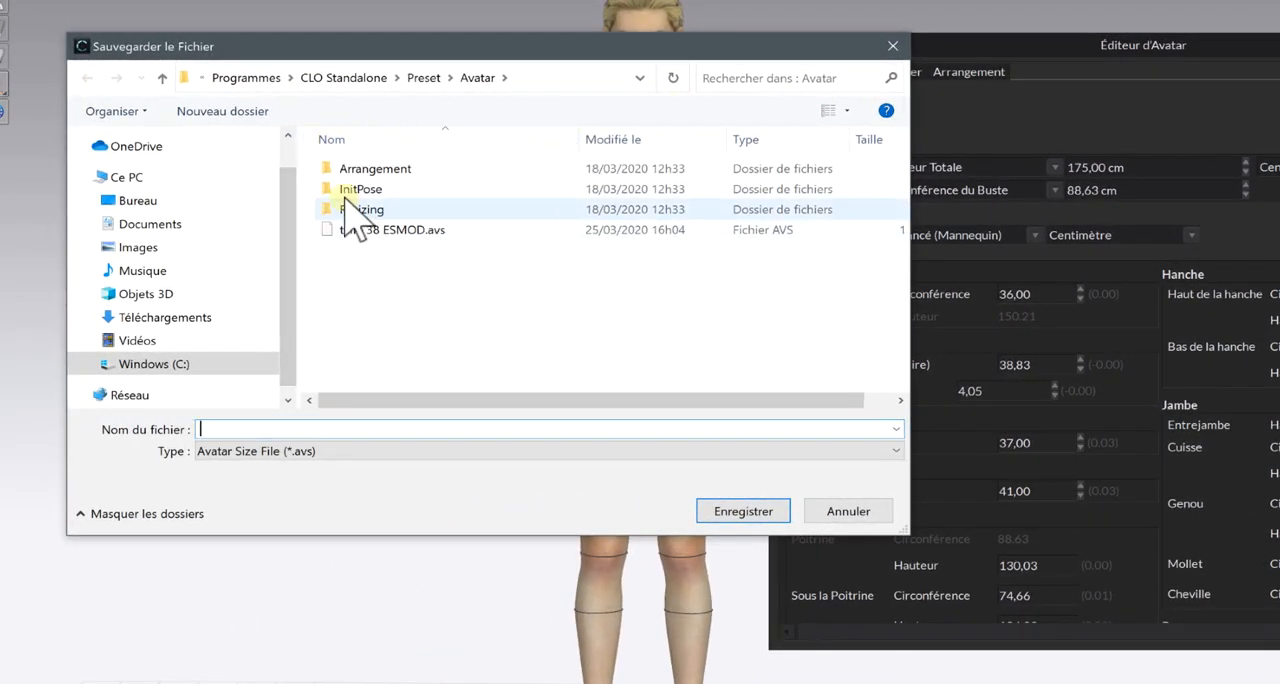
left_click(430, 231)
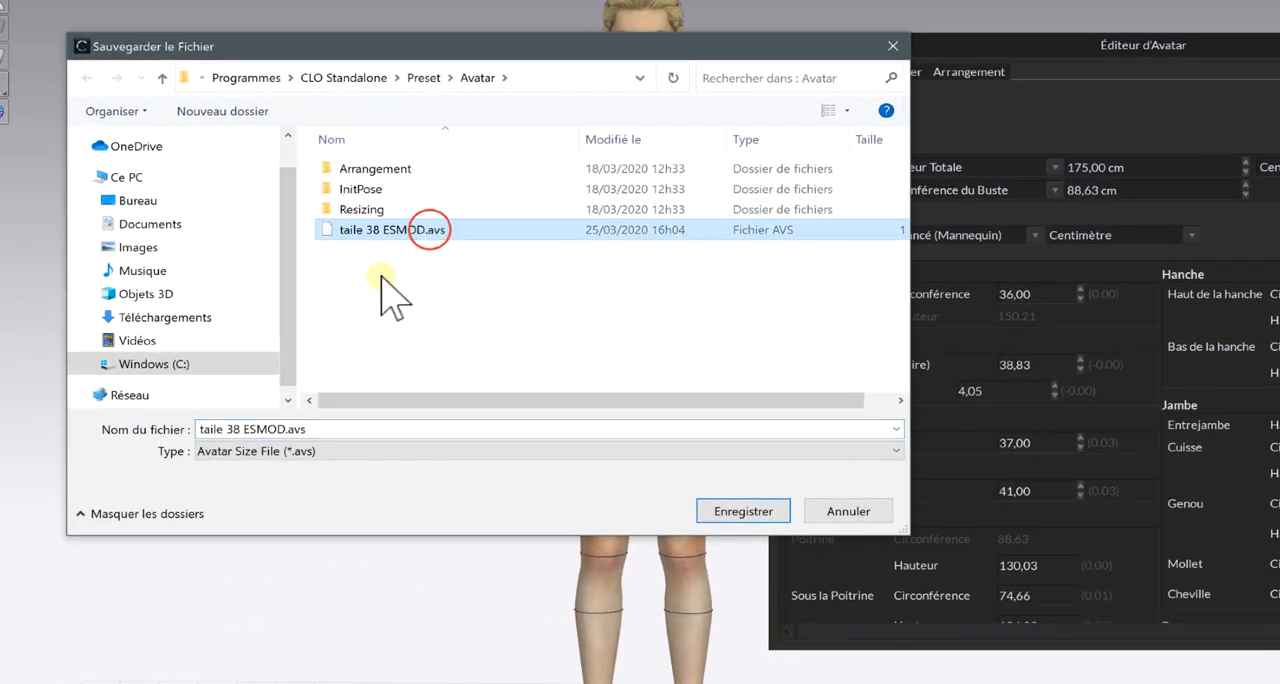
left_click(742, 512)
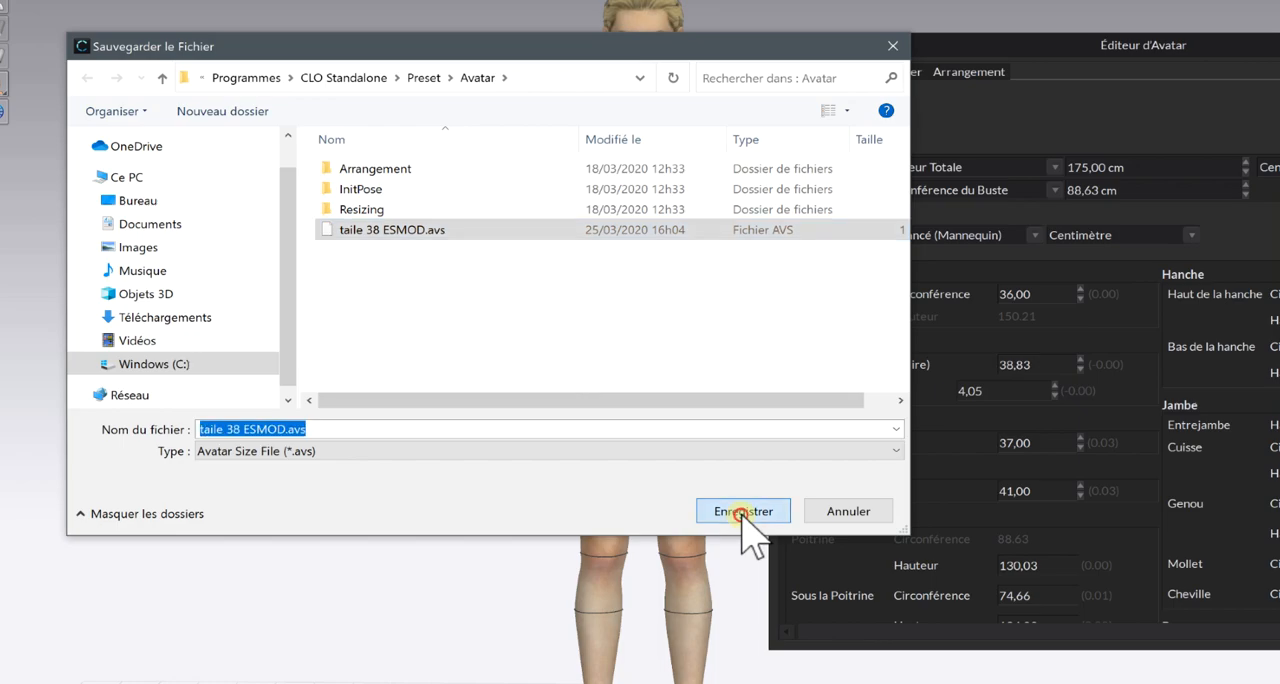
left_click(712, 378)
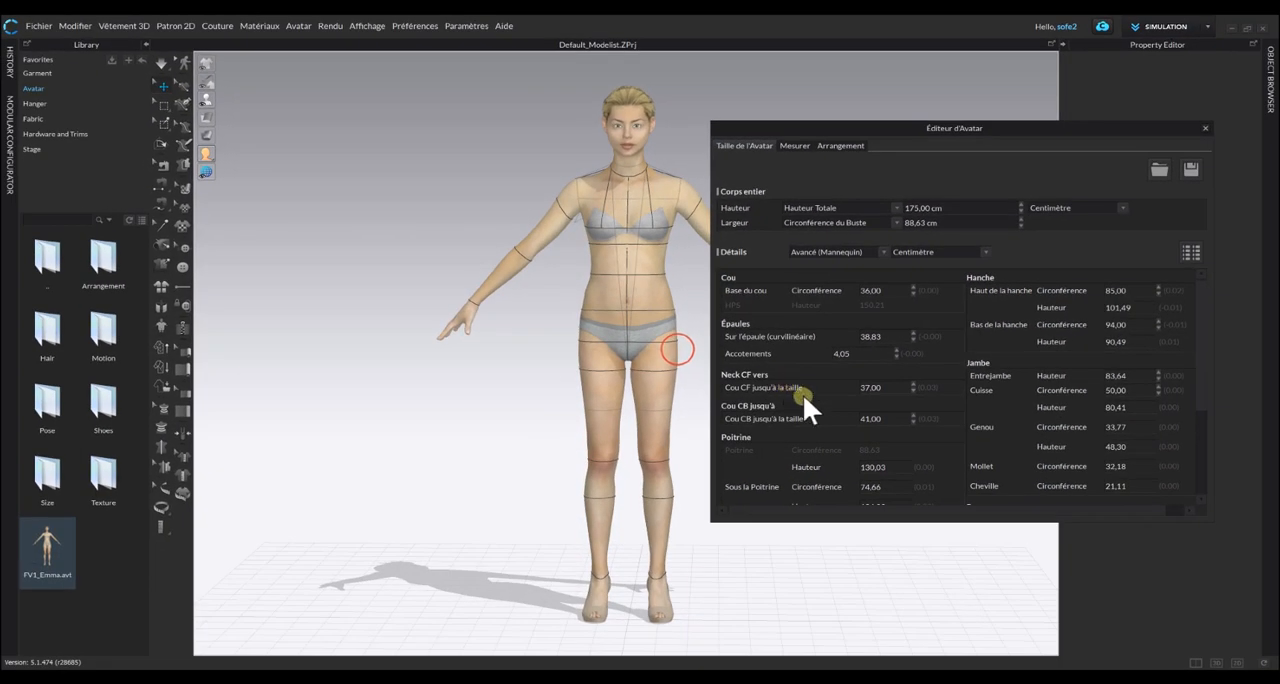
left_click_drag(903, 129, 853, 127)
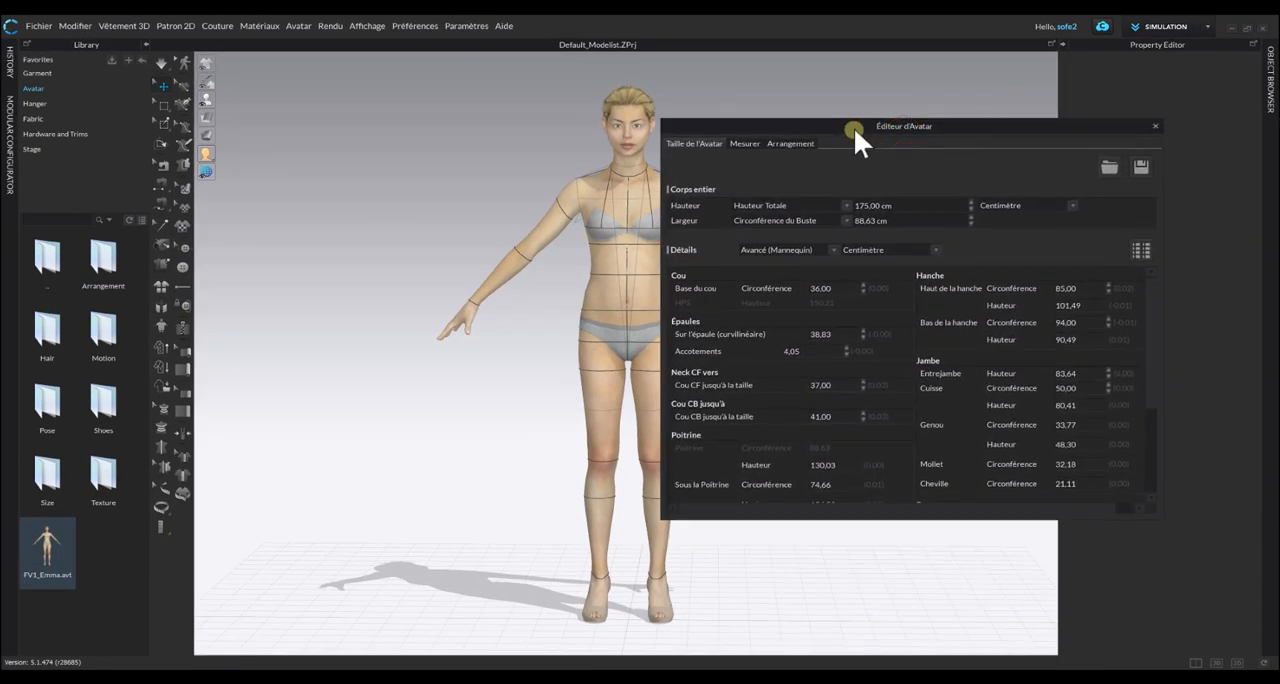
left_click(1157, 122)
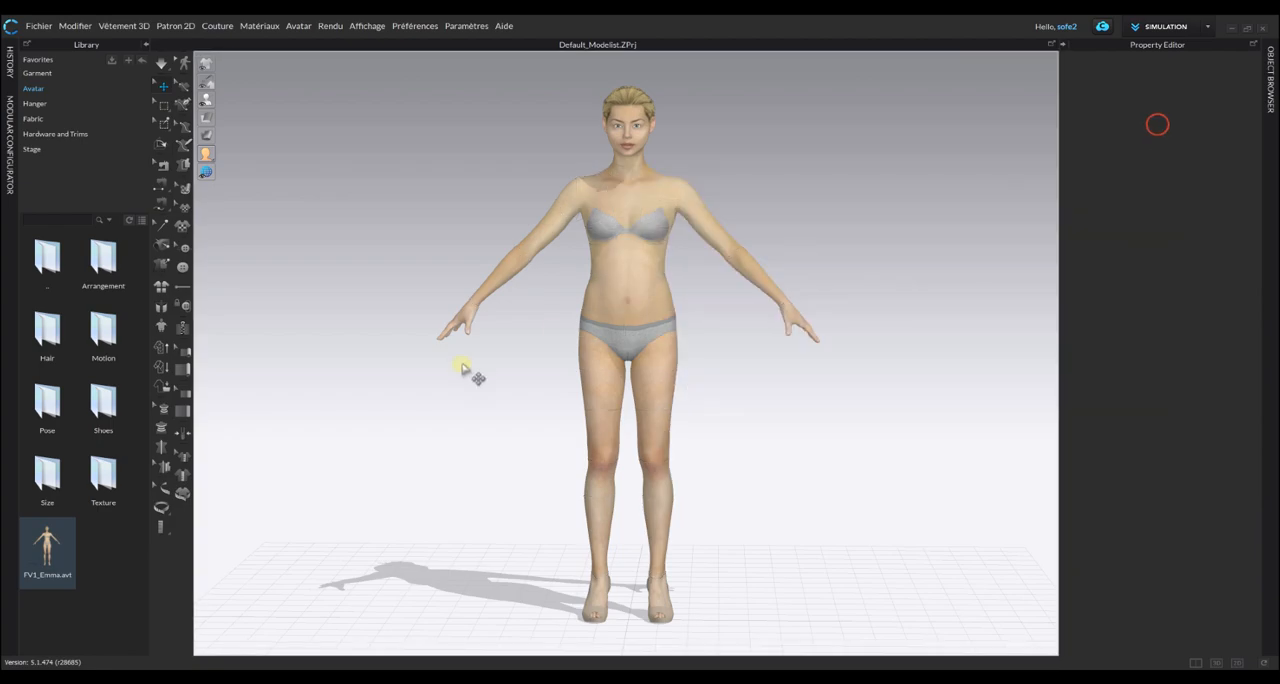
Apply the Pixie_Cut_ASH hairstyle from the library to the avatar and return to the parent avatar folder.
right_click_drag(398, 267, 472, 268)
right_click_drag(603, 240, 523, 223)
left_click(371, 301)
double_click(86, 312)
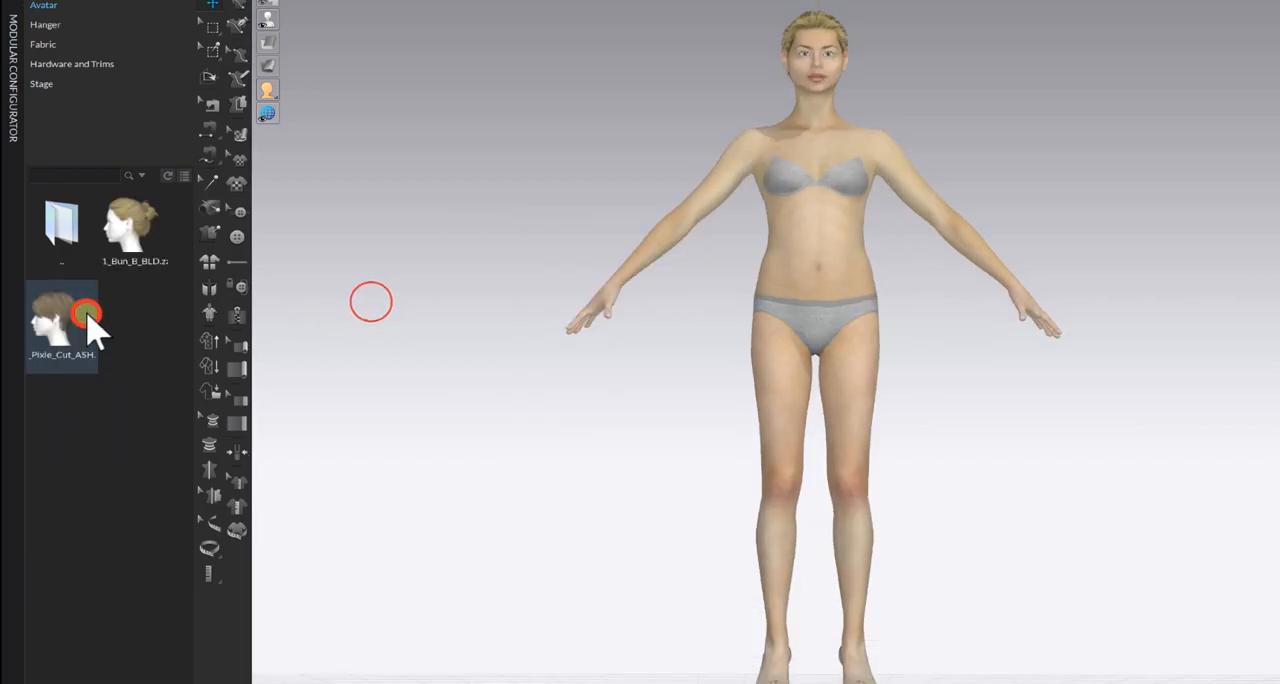
double_click(60, 320)
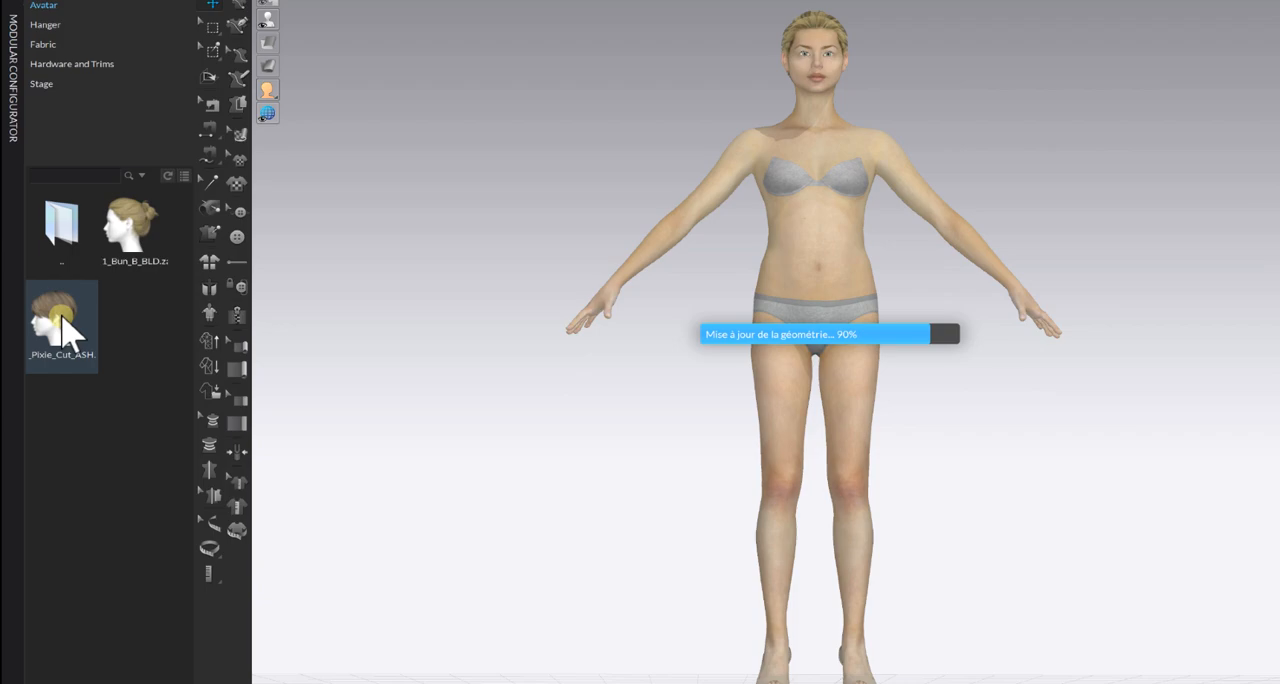
double_click(72, 243)
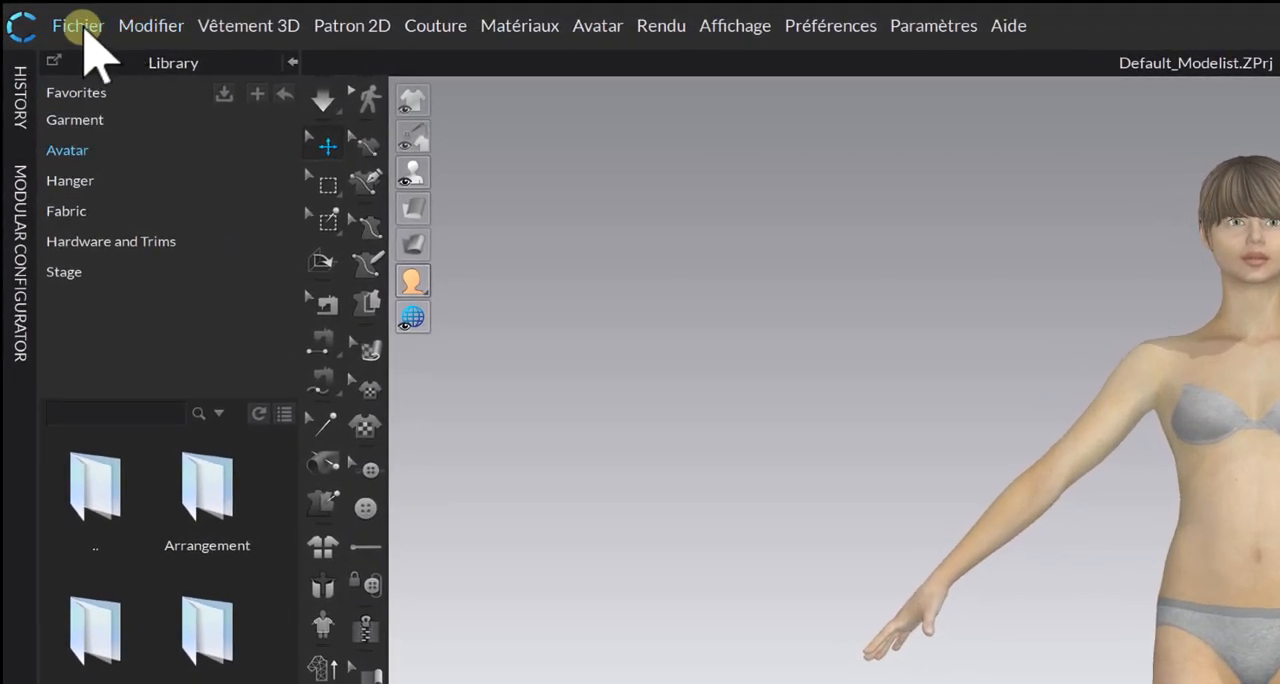
Save the customised avatar as an avatar file named Sophie ESMOD in the Female_V1 folder.
left_click(39, 25)
mouse_move(75, 192)
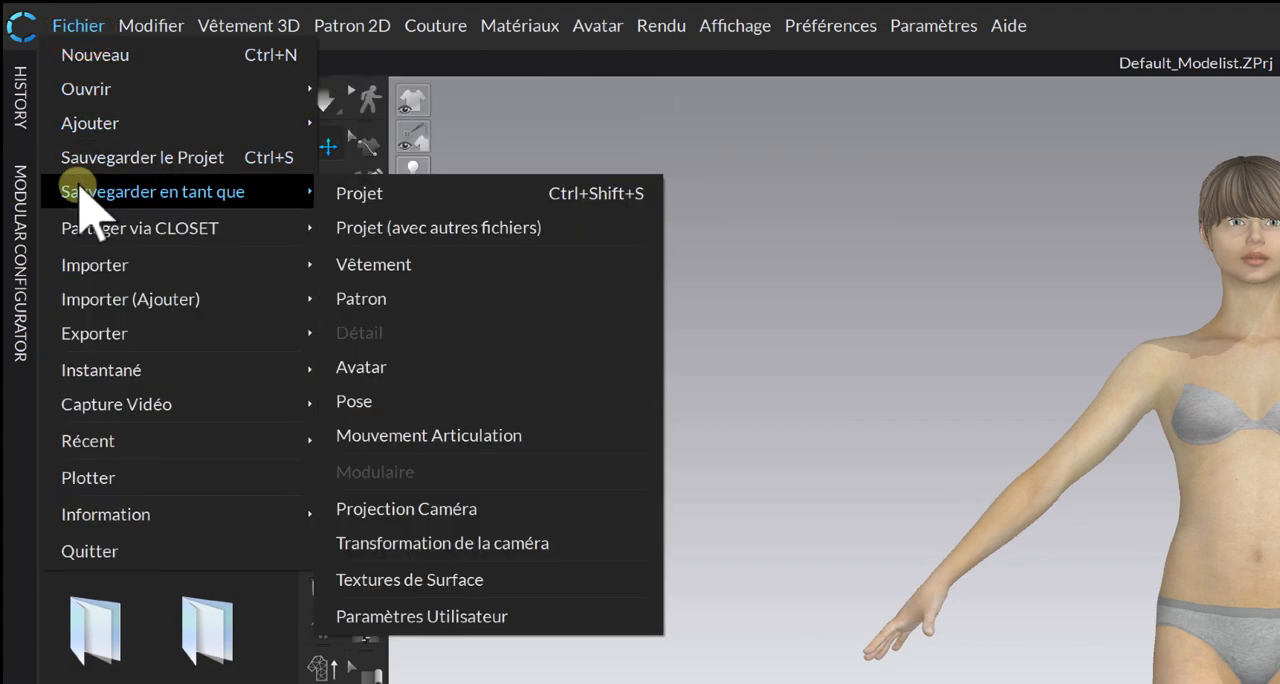
left_click(362, 367)
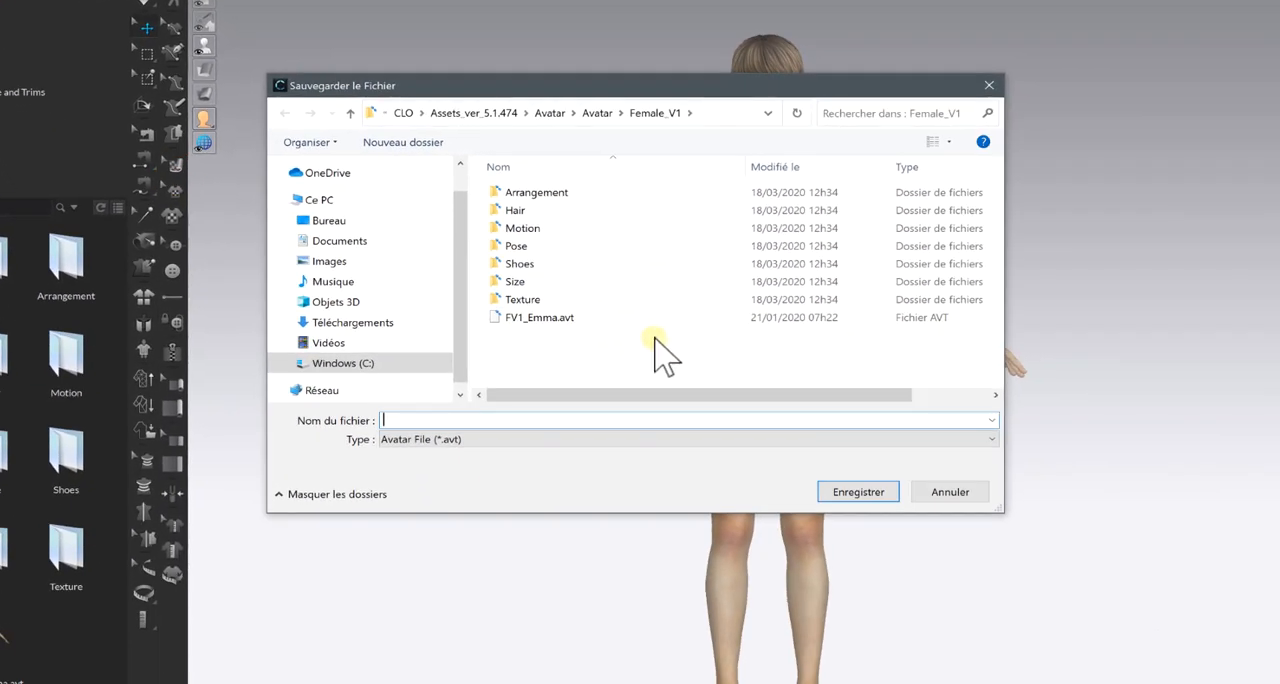
type("Sophie ESMOD")
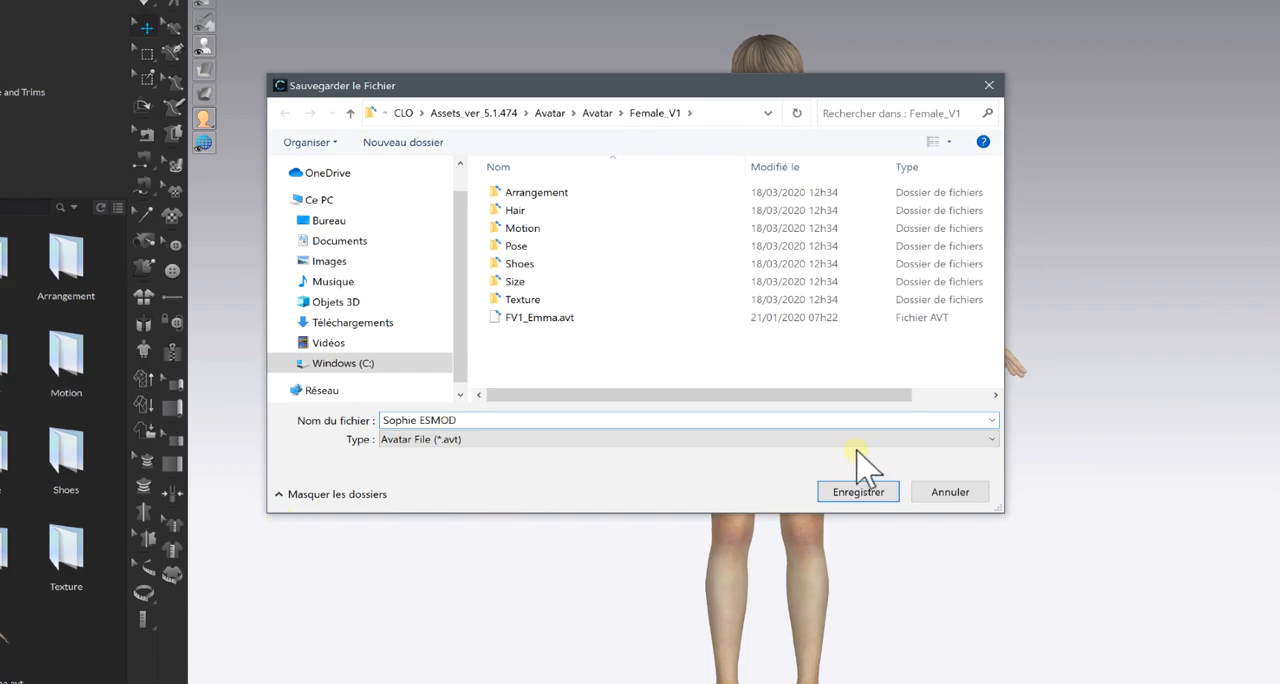
left_click(870, 500)
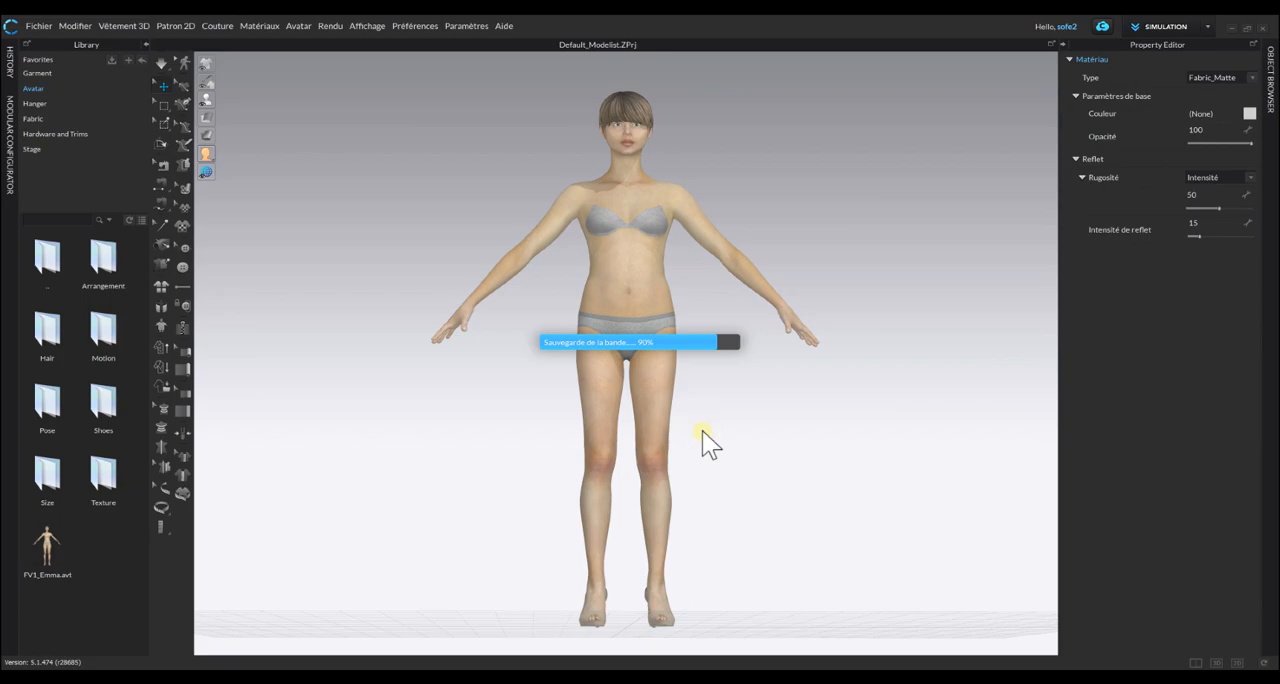